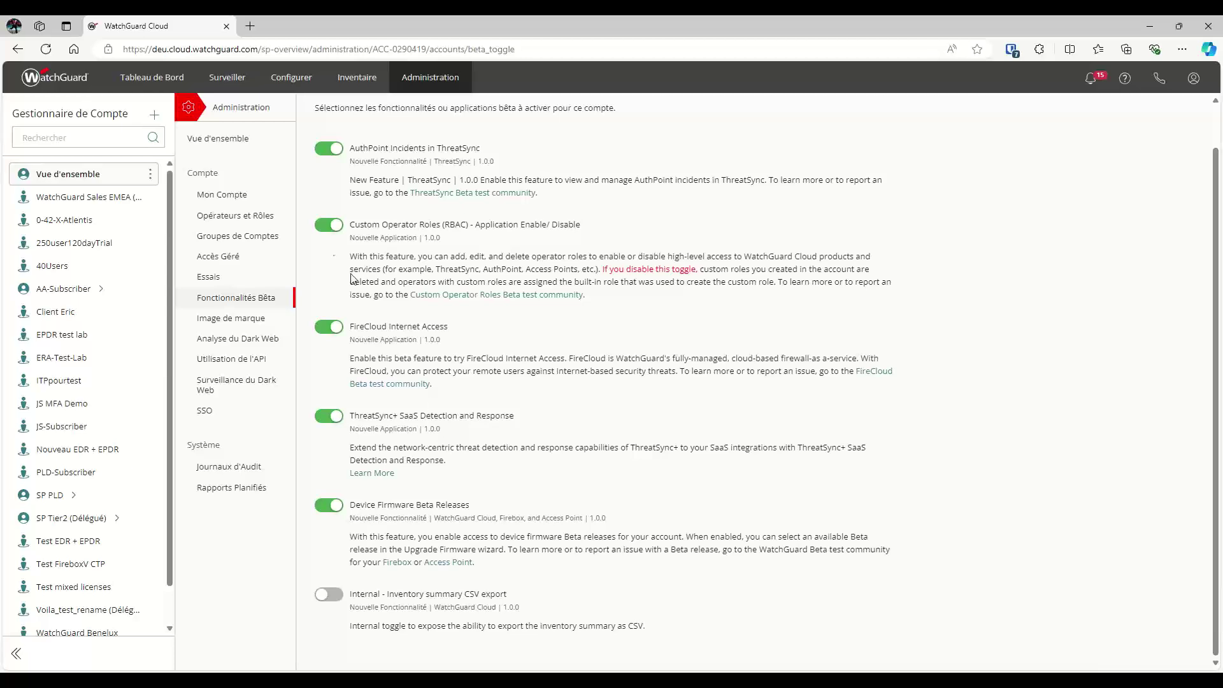
- Review the service provider's product trials for FireCloud and ThreatSync+ NDR across the managed accounts
left_click(206, 281)
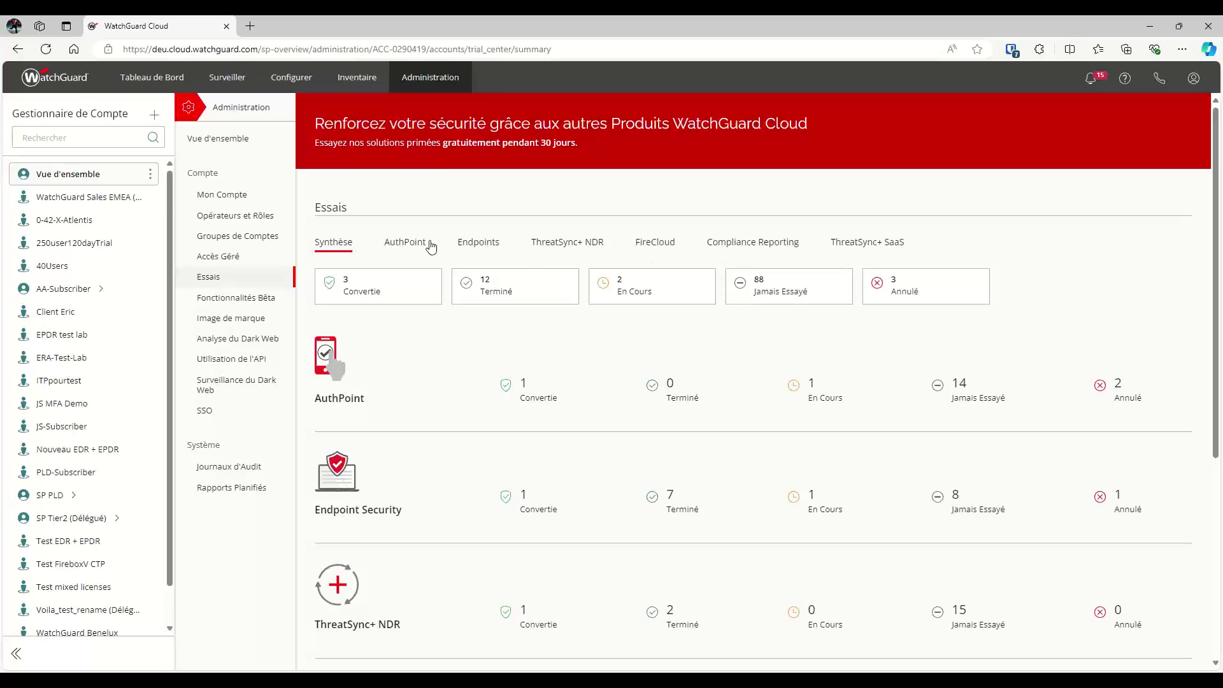
left_click(663, 244)
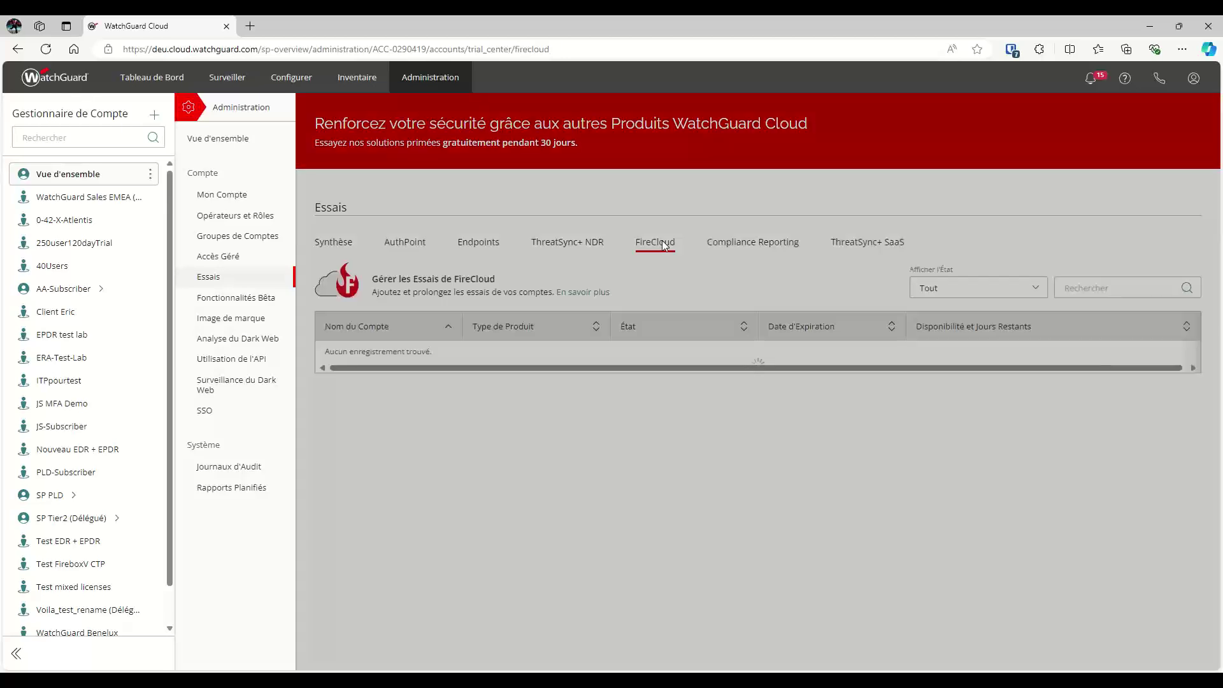
scroll(415, 460, "down", 1)
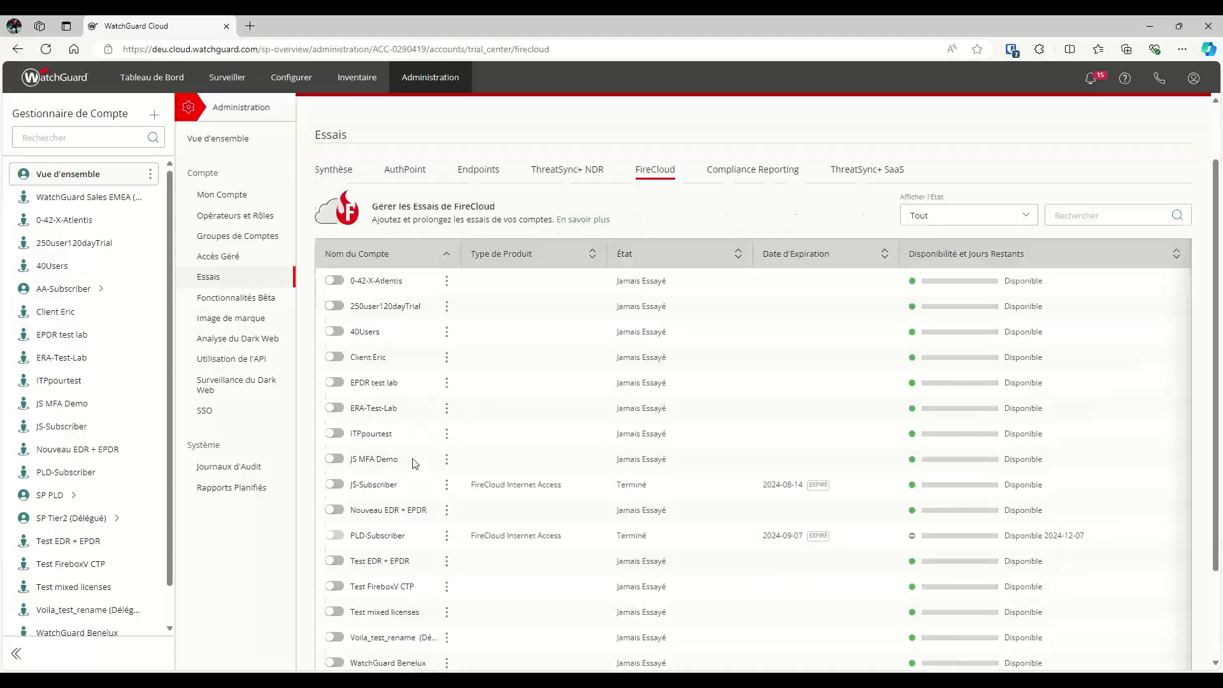
scroll(415, 464, "up", 1)
left_click(563, 244)
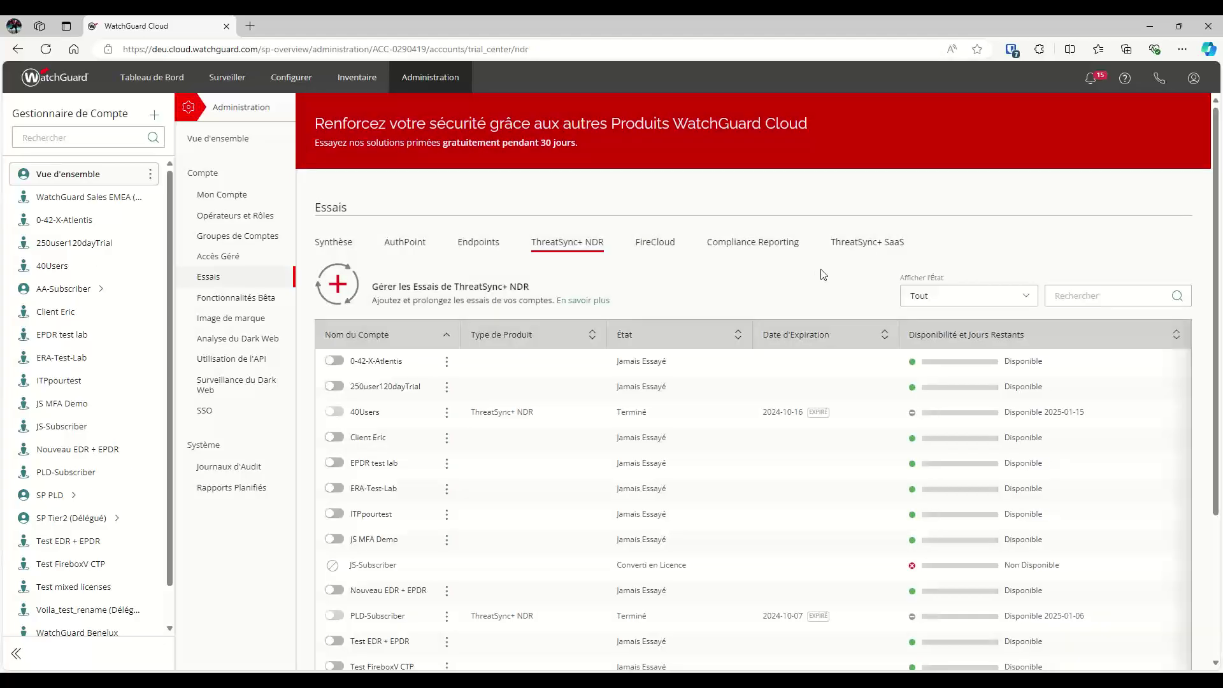
- Extend the ThreatSync+ SaaS trial of the JS-Subscriber account and return to the ThreatSync+ NDR trials
left_click(866, 241)
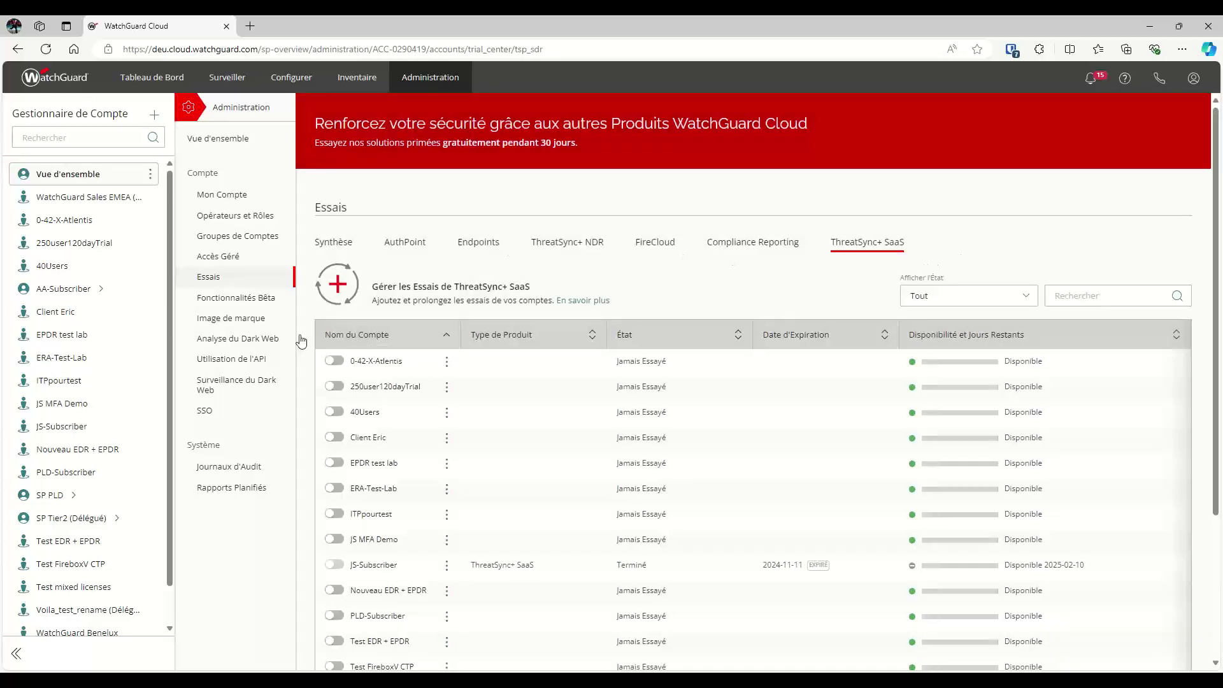
left_click(447, 566)
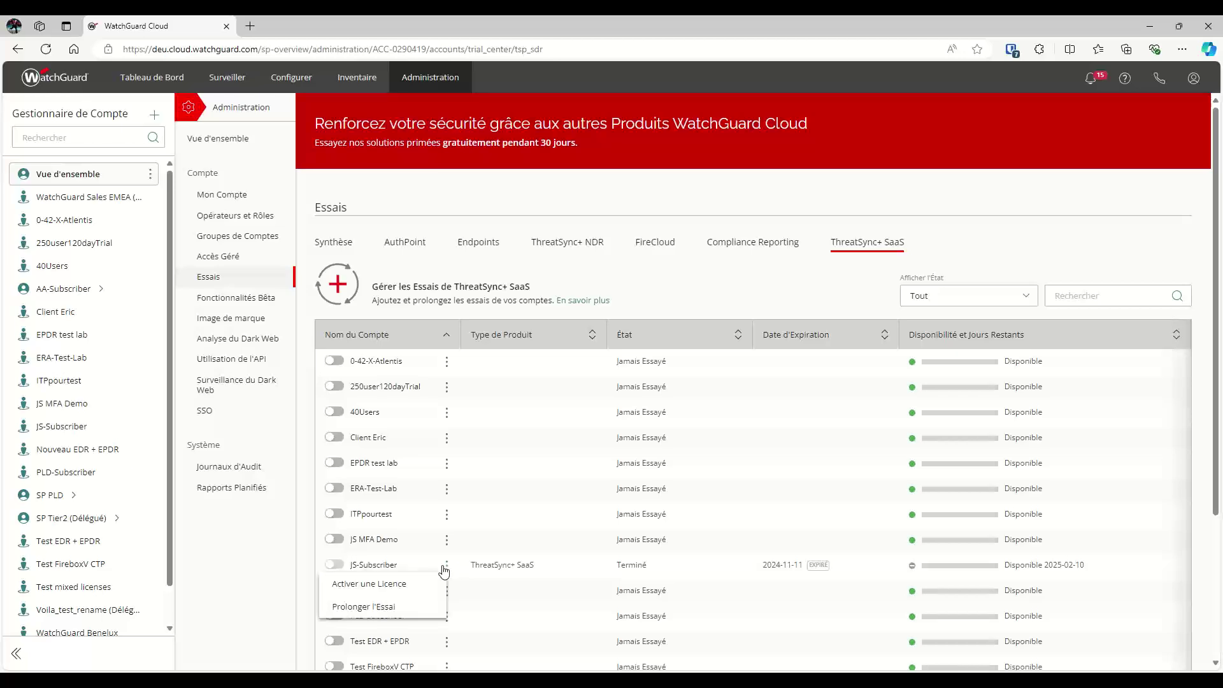
left_click(406, 606)
left_click(719, 407)
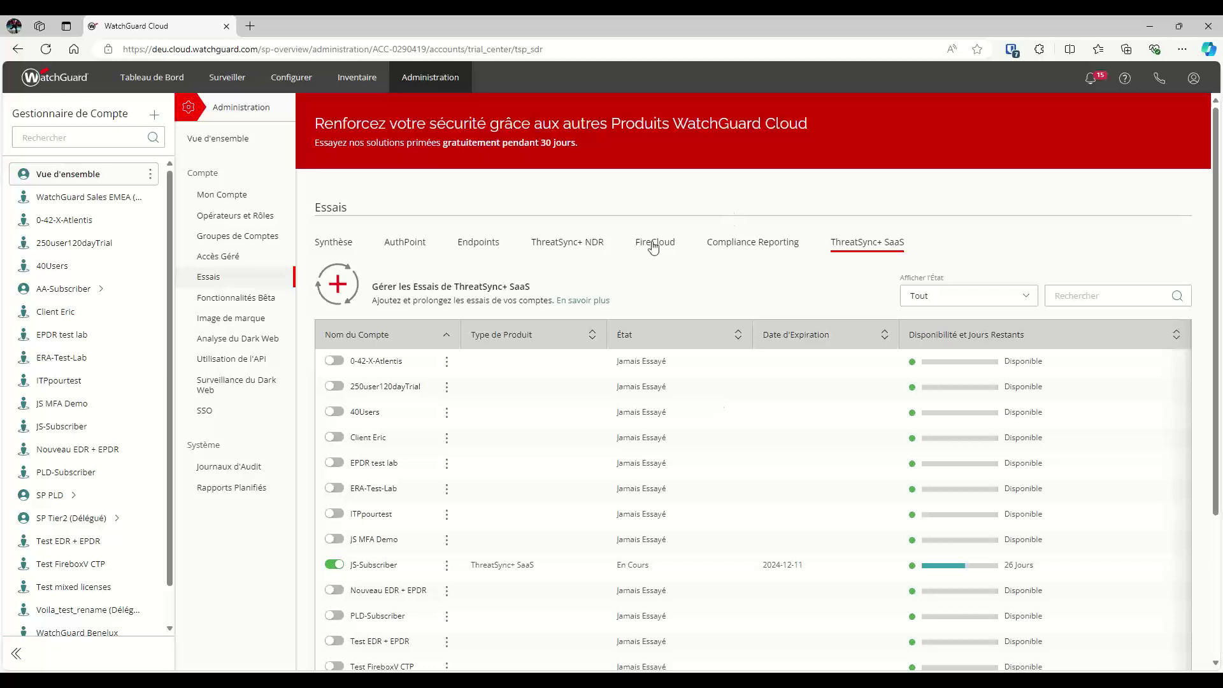
left_click(584, 248)
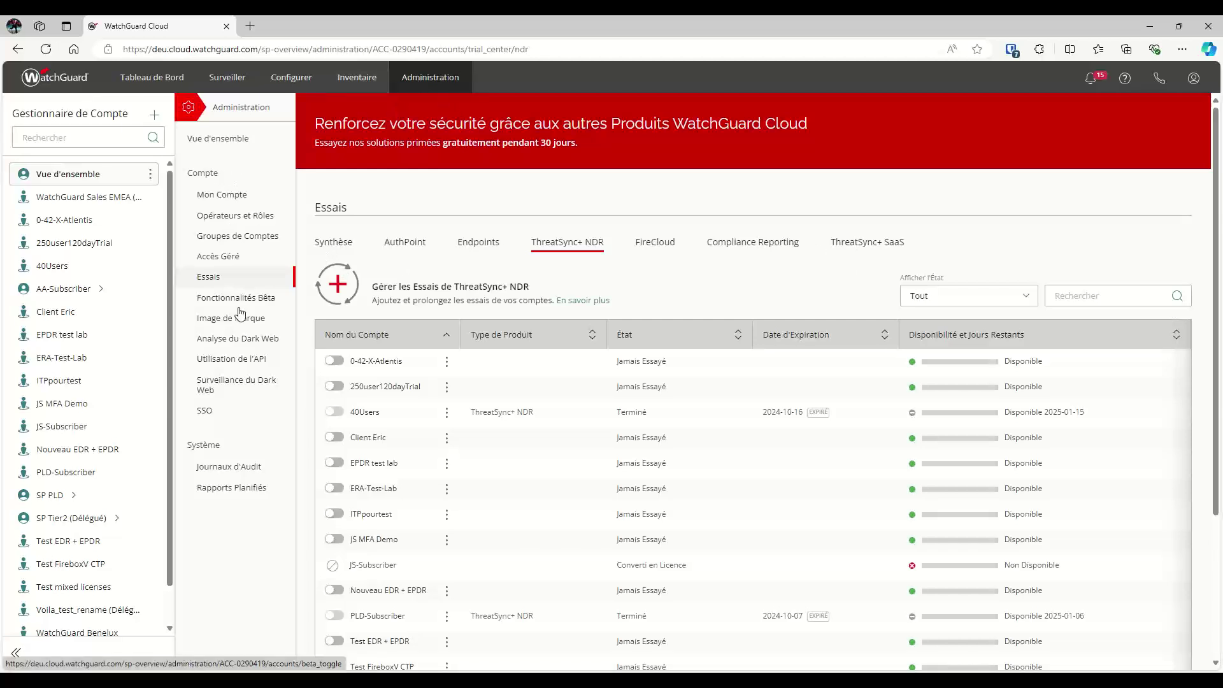
- Start a new operator role based on the built-in Sales role and examine its additional permissions
left_click(243, 219)
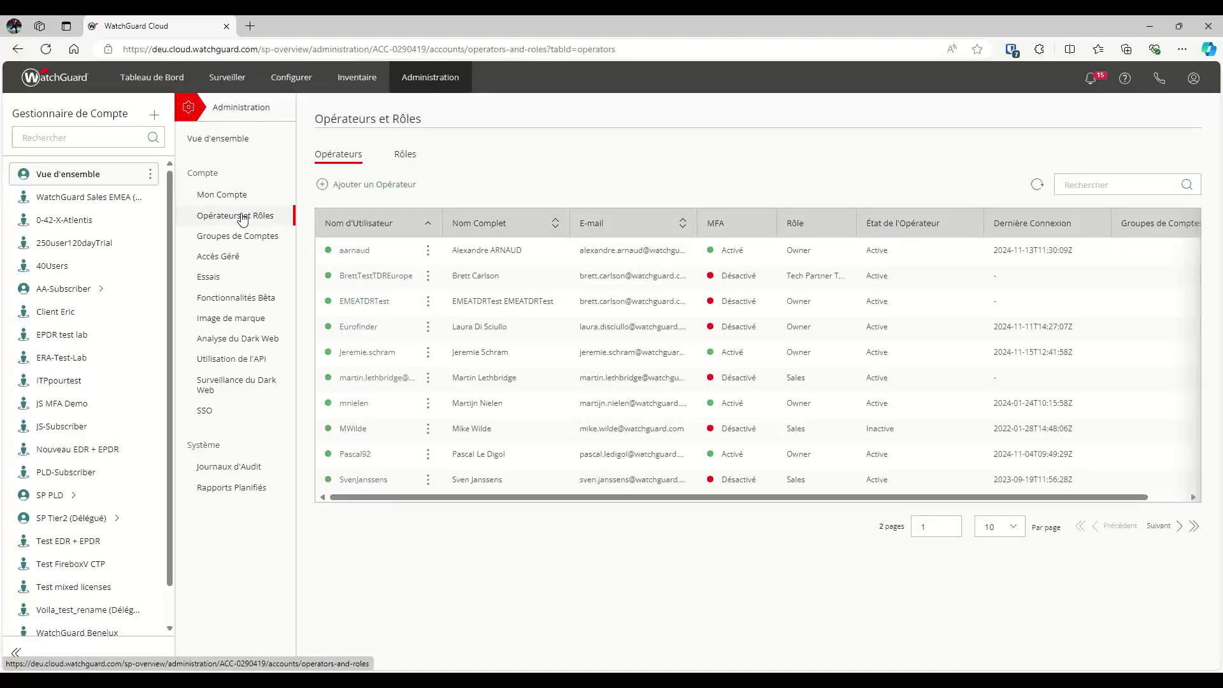
left_click(403, 158)
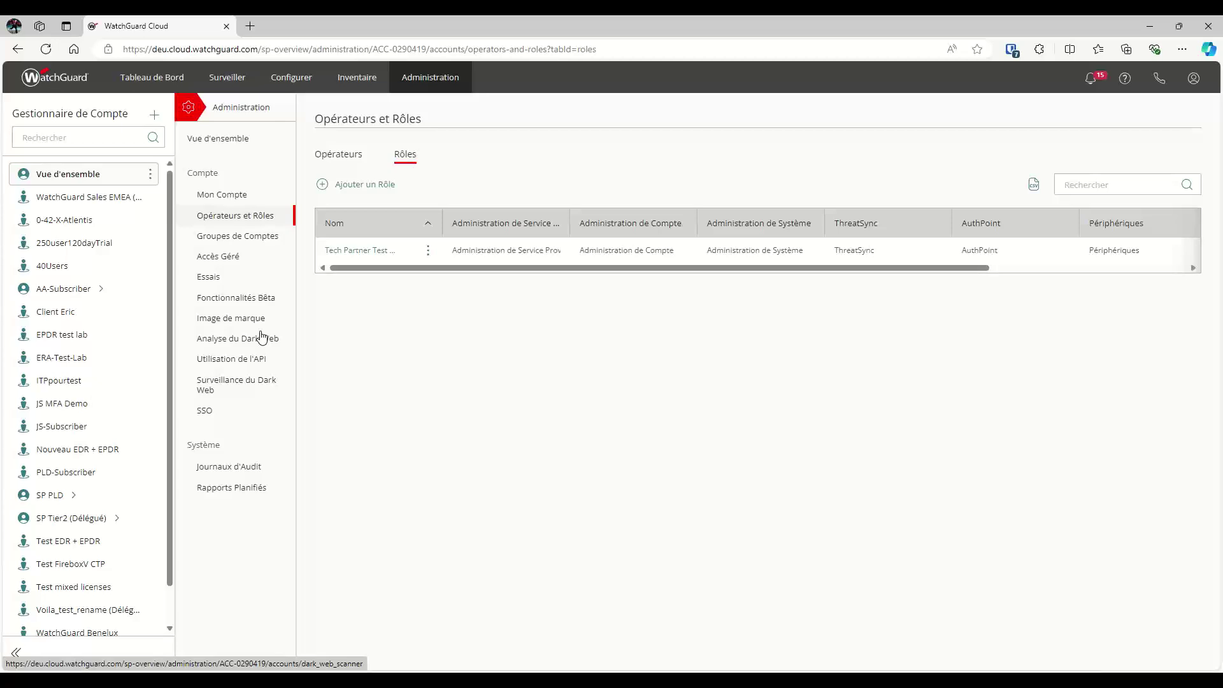
left_click(371, 186)
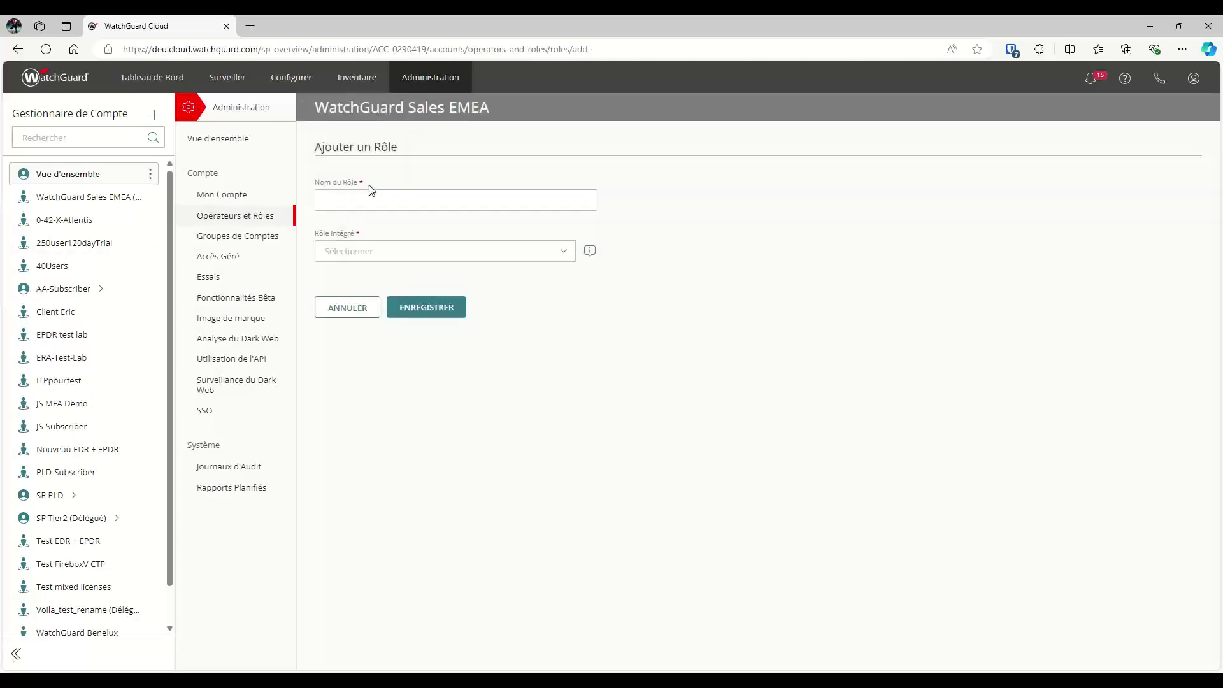
left_click(403, 251)
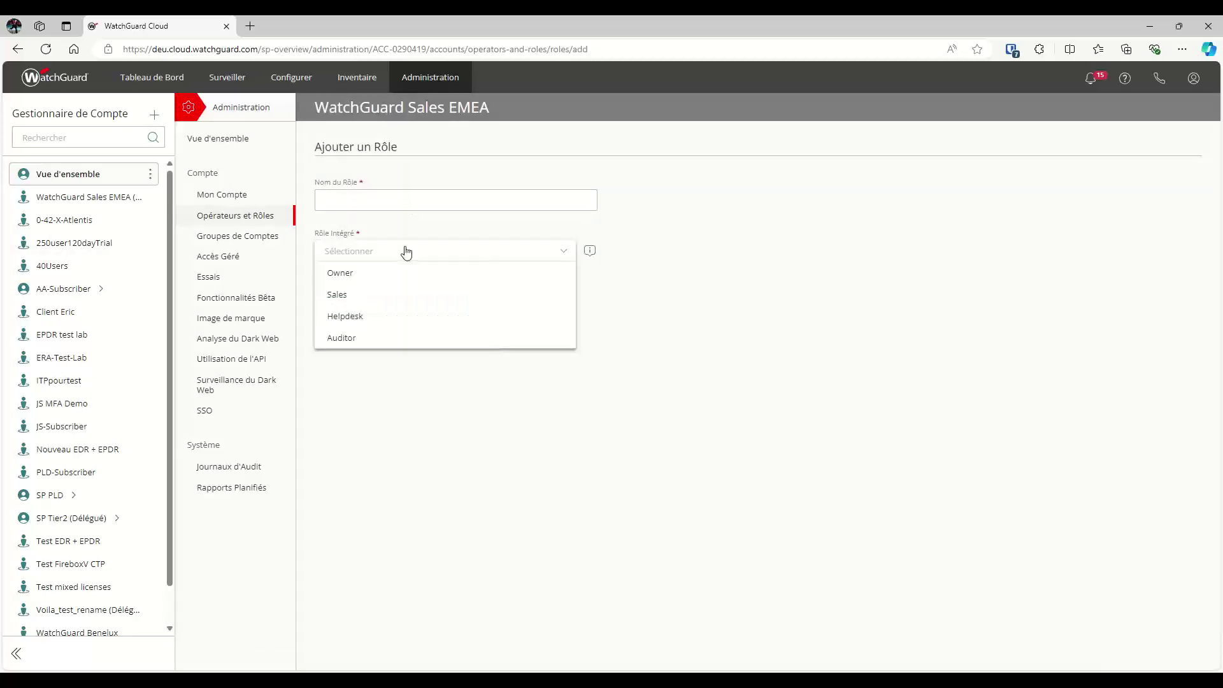
left_click(402, 297)
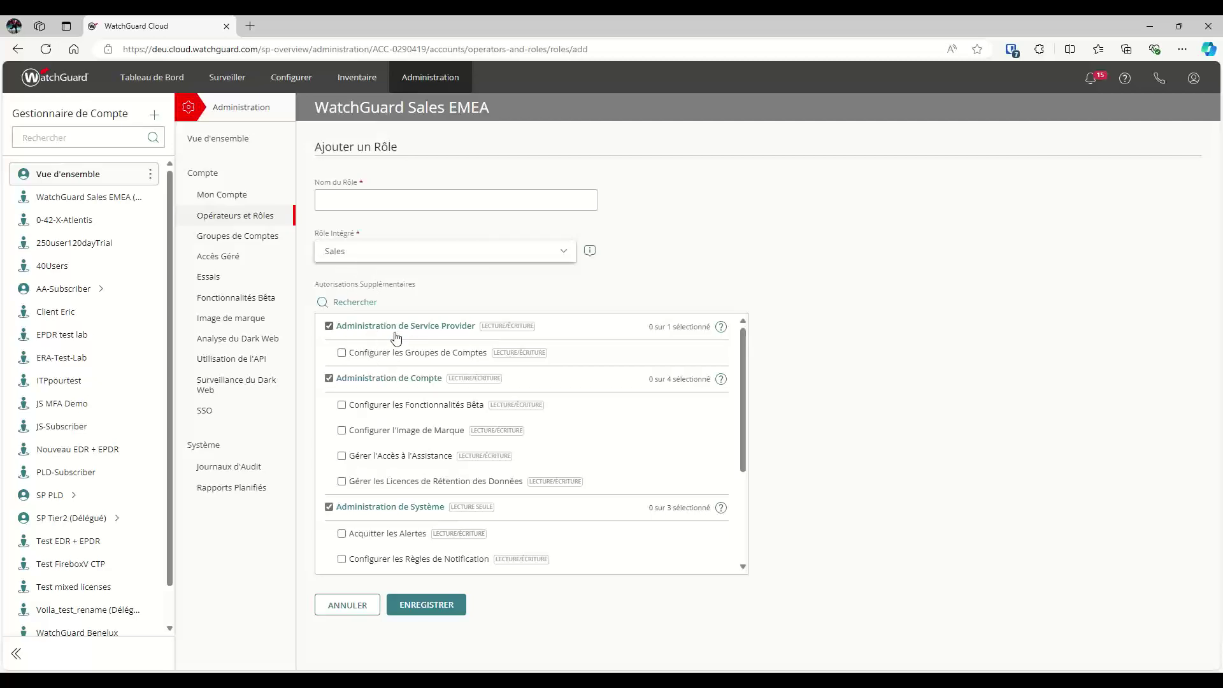
scroll(395, 382, "down", 3)
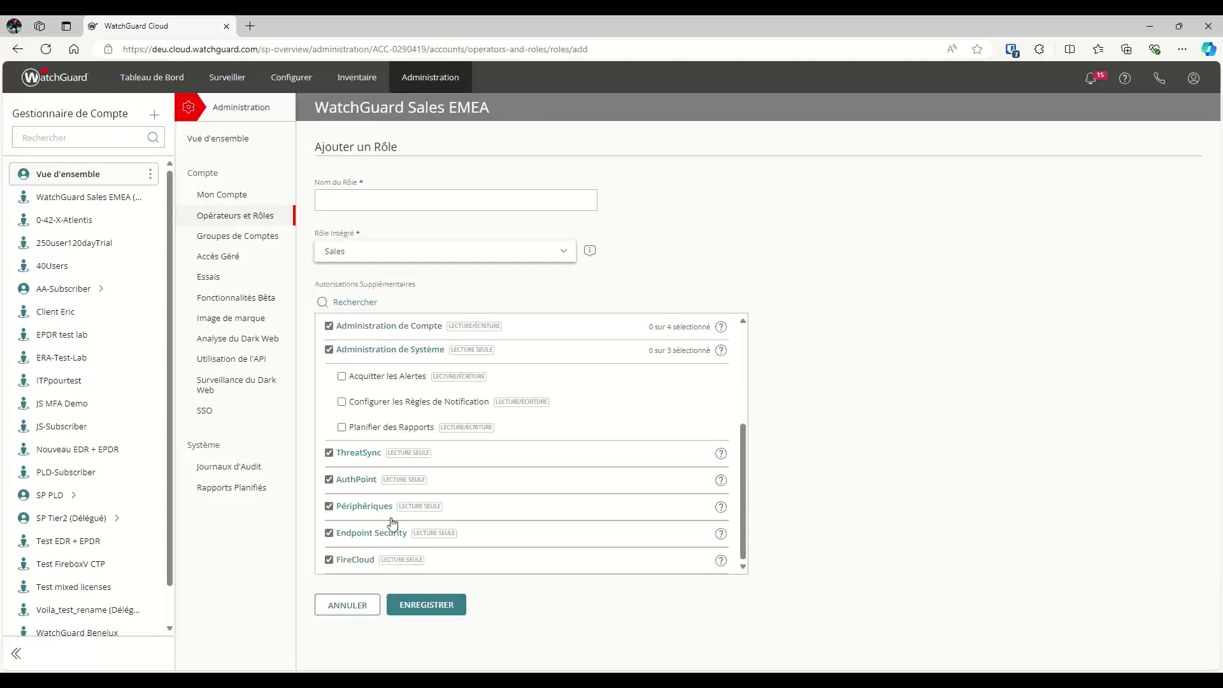
scroll(443, 446, "up", 3)
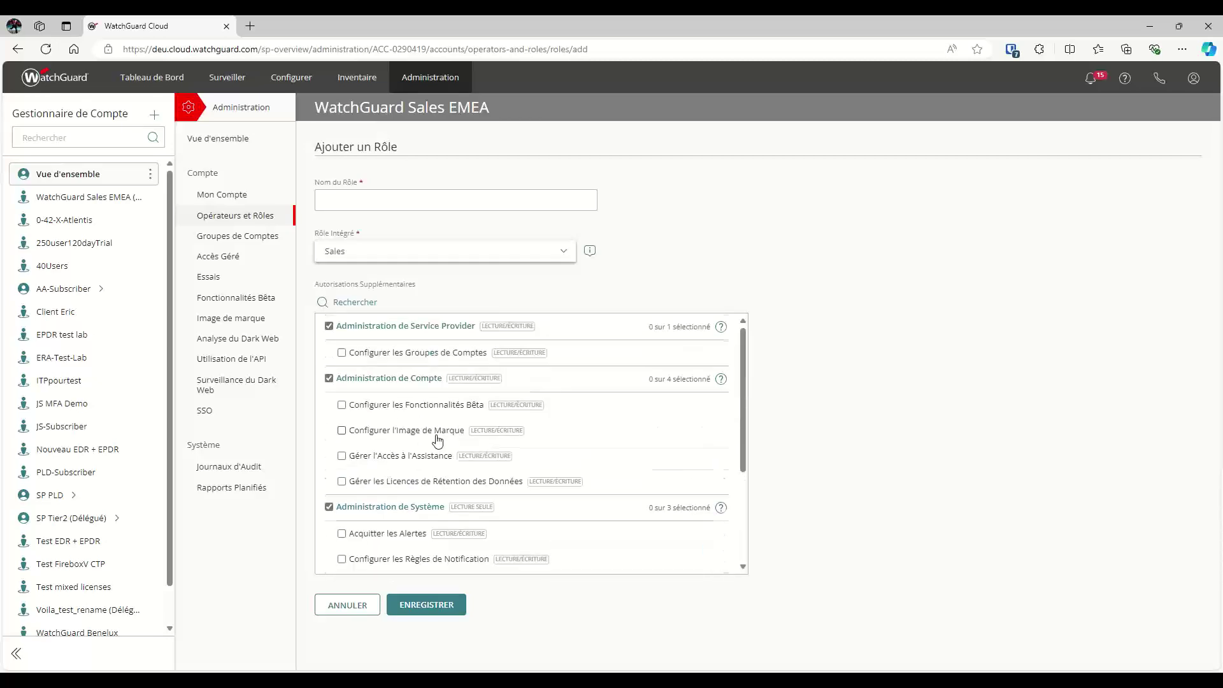
- Switch the new role's built-in role to Helpdesk and examine the additional permissions it offers
left_click(390, 256)
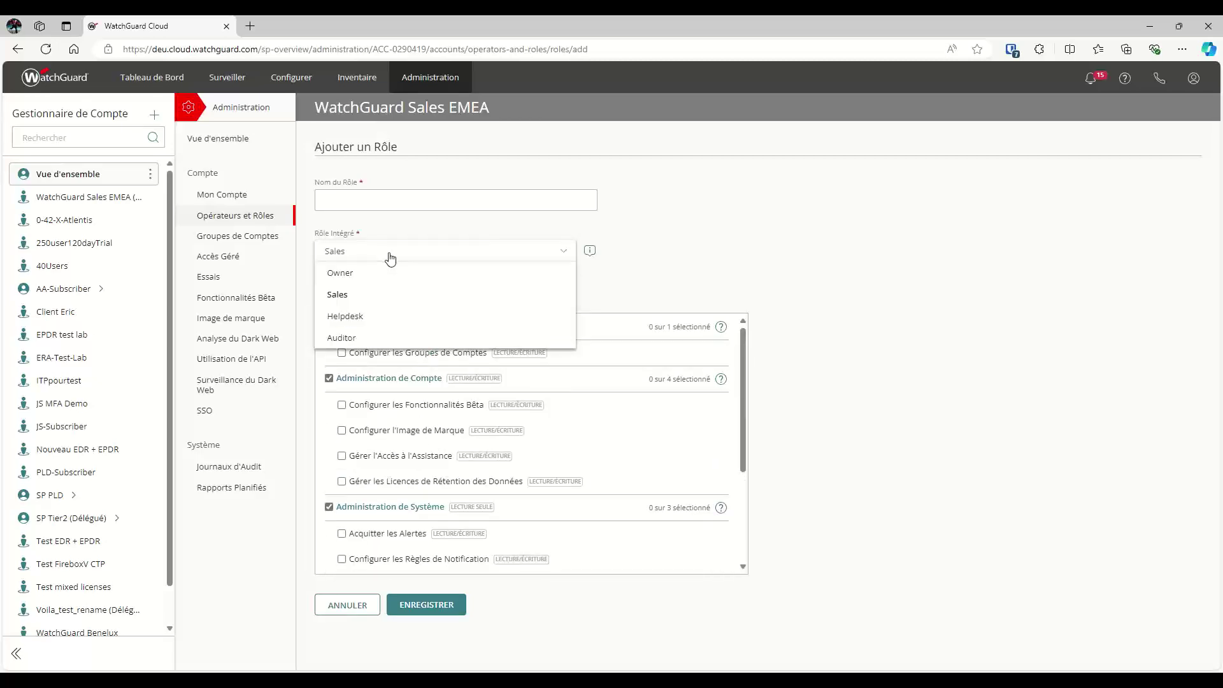
left_click(385, 319)
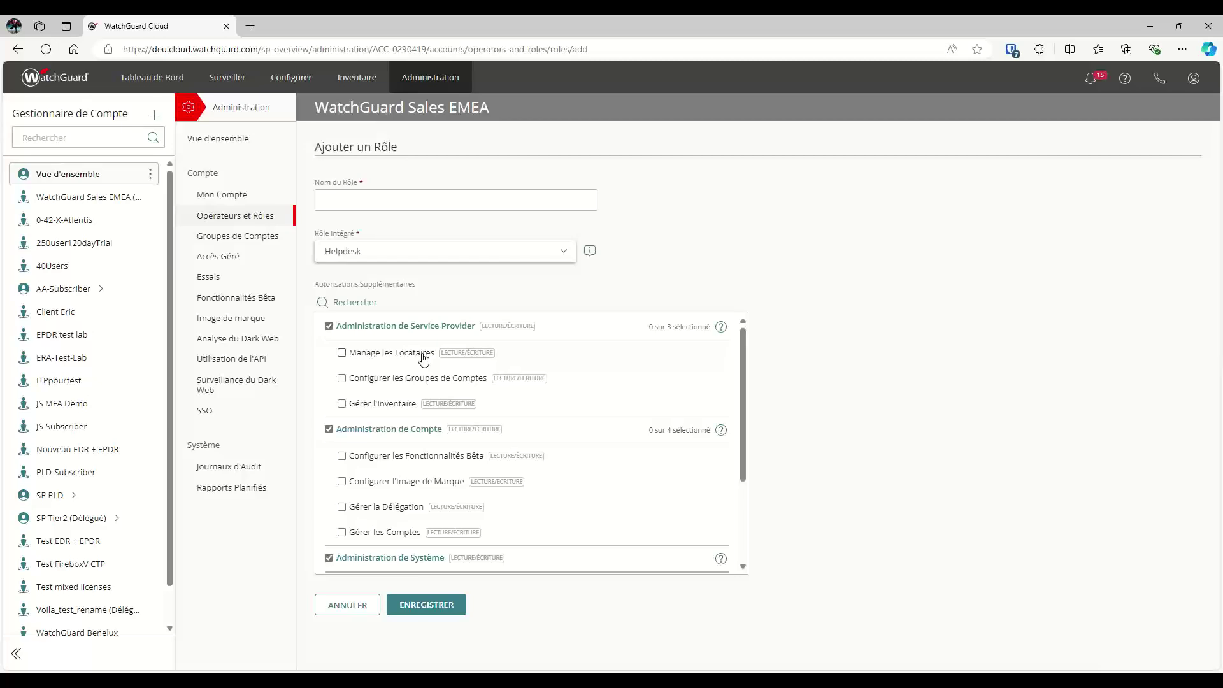
scroll(398, 379, "down", 3)
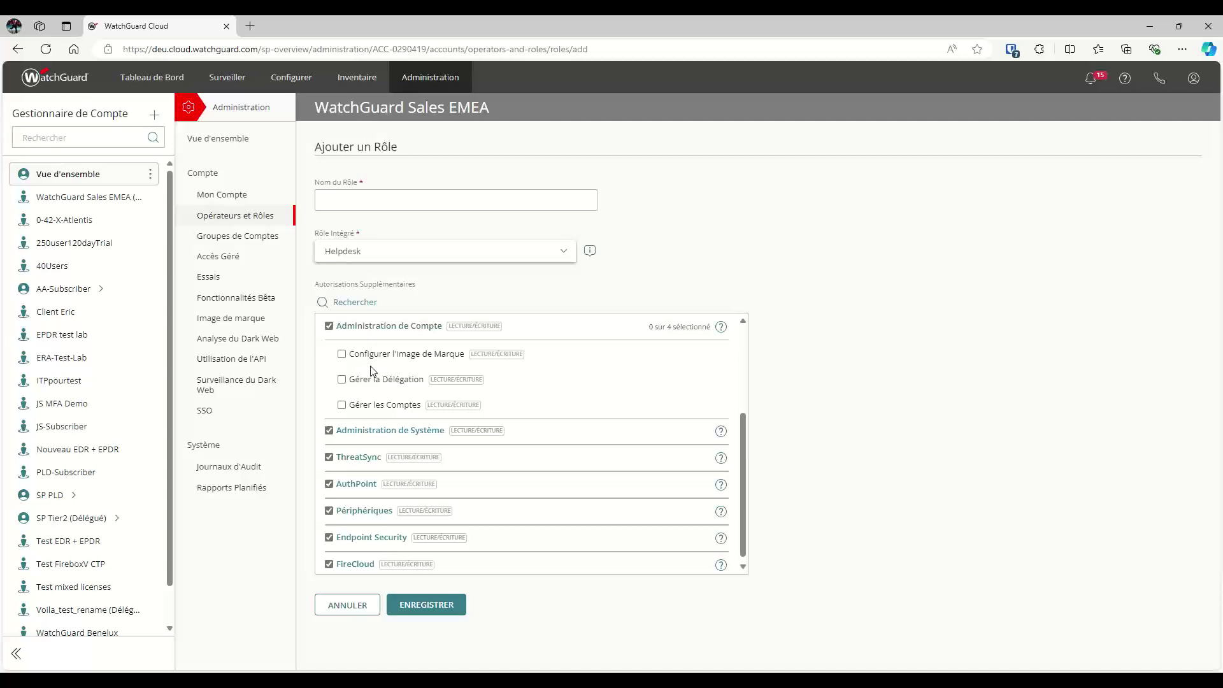
- Switch to the JS-Subscriber account and open the endpoint access control dashboard (Contrôle d'accès aux endpoints) in its endpoint monitoring
left_click(77, 427)
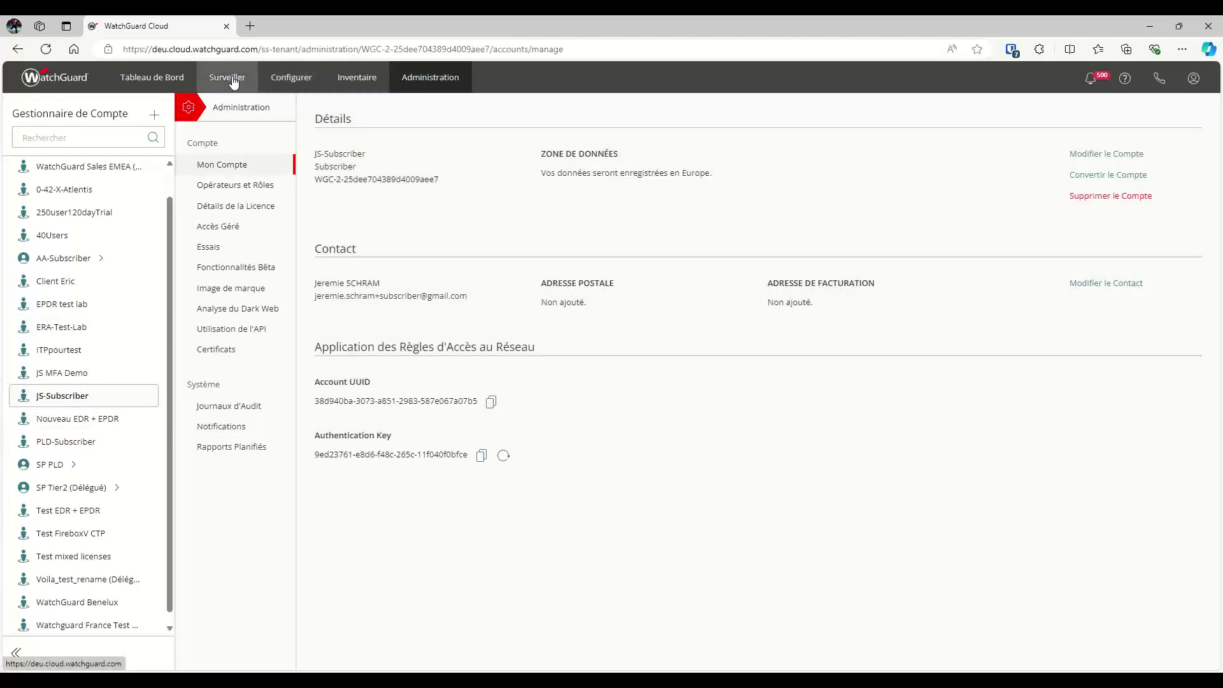
left_click(231, 79)
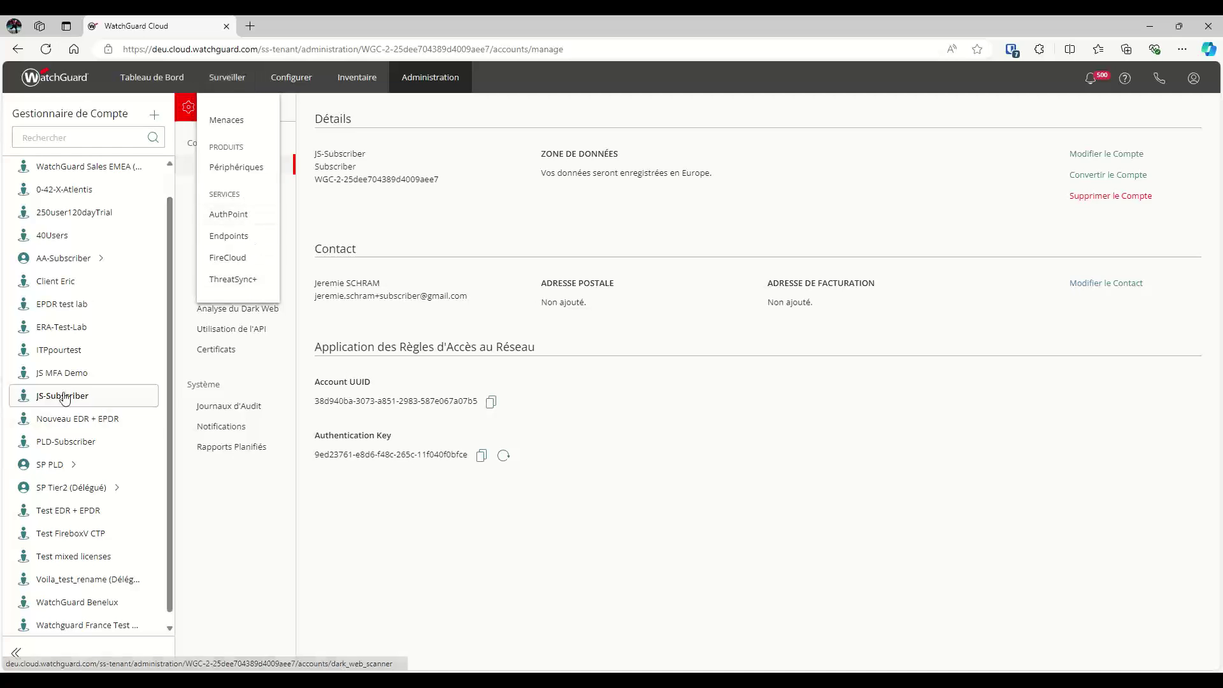
left_click(237, 236)
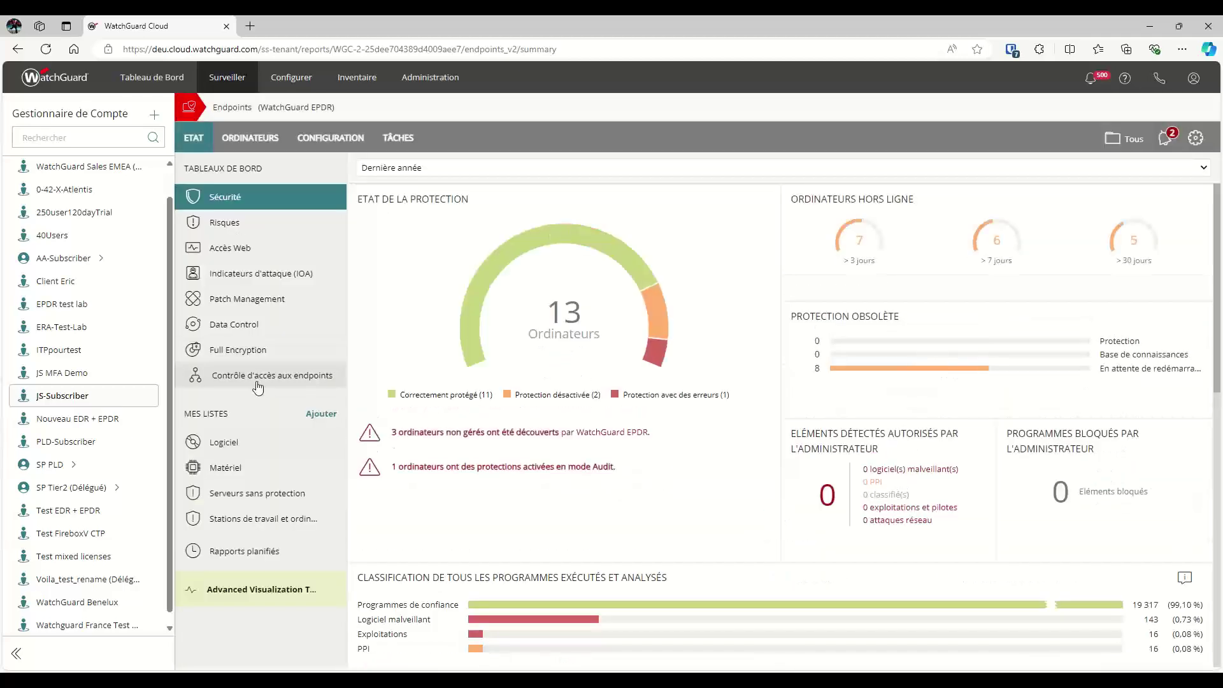
left_click(258, 382)
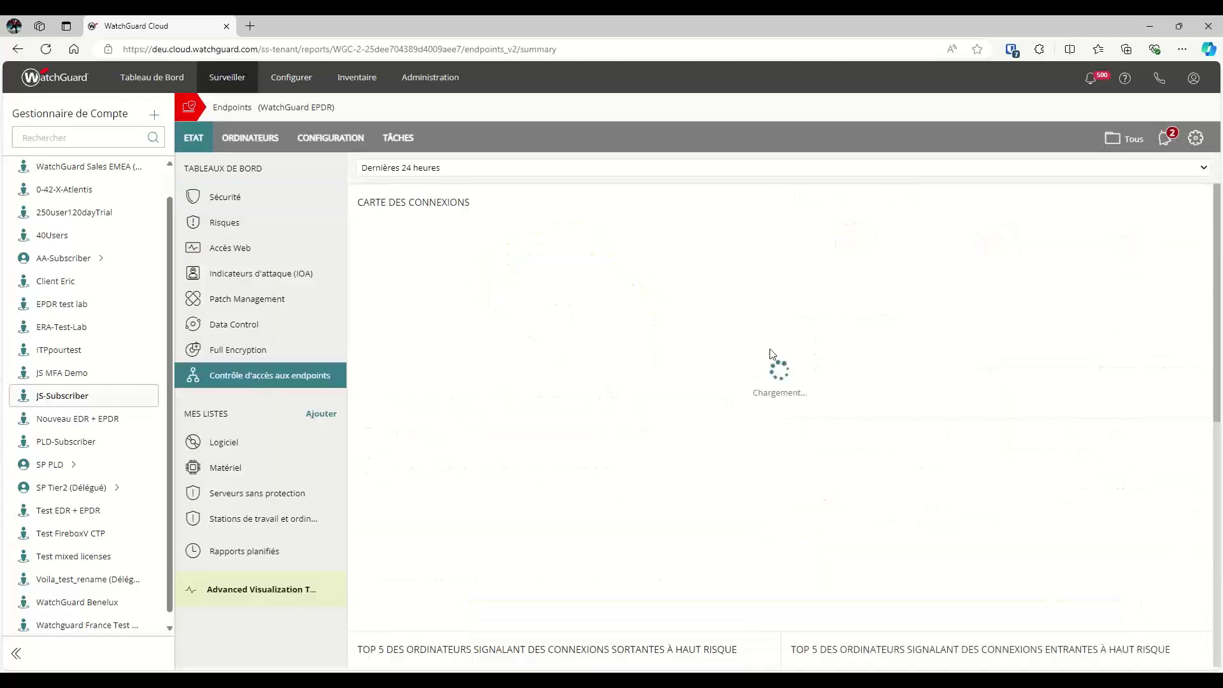
- Set the connection map's period to the last 7 days and inspect the connections of serveur and wgprod
left_click(715, 171)
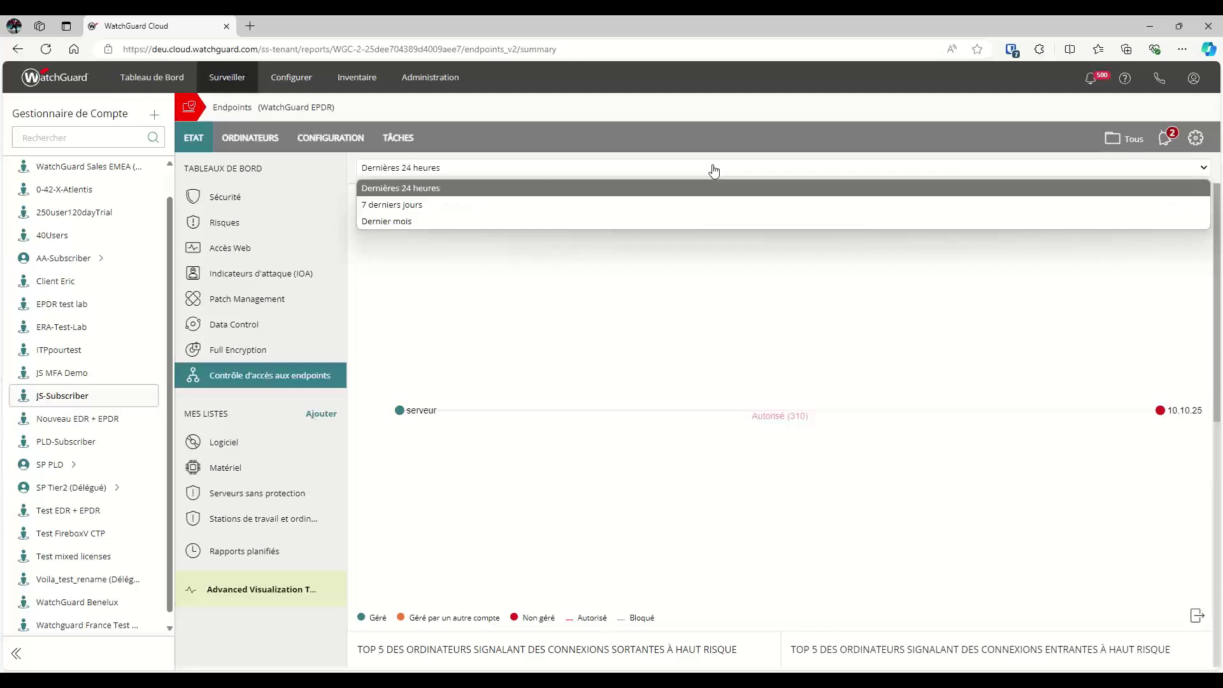
left_click(656, 206)
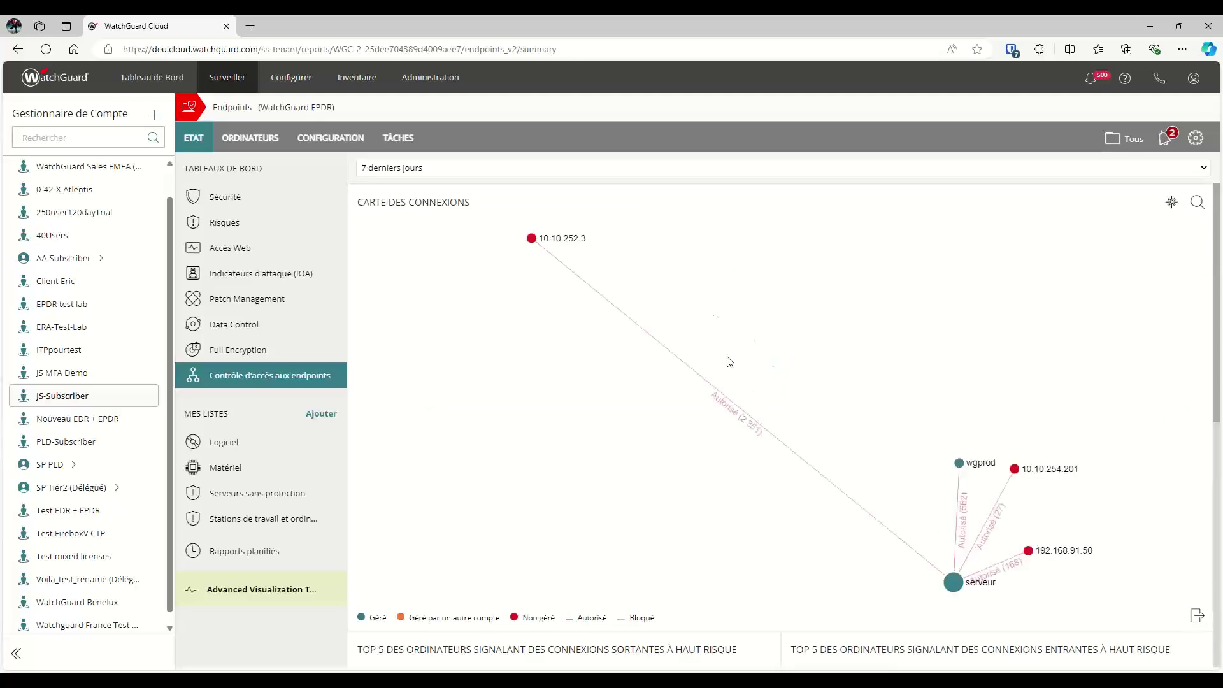
mouse_move(957, 590)
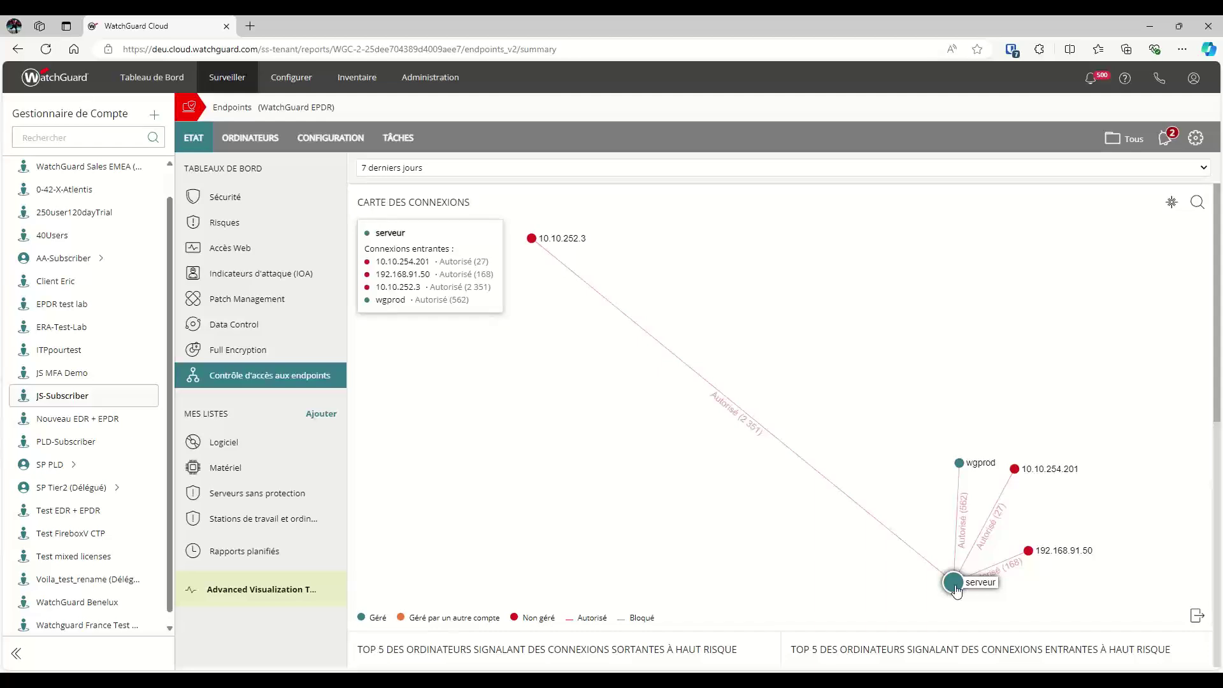
mouse_move(964, 471)
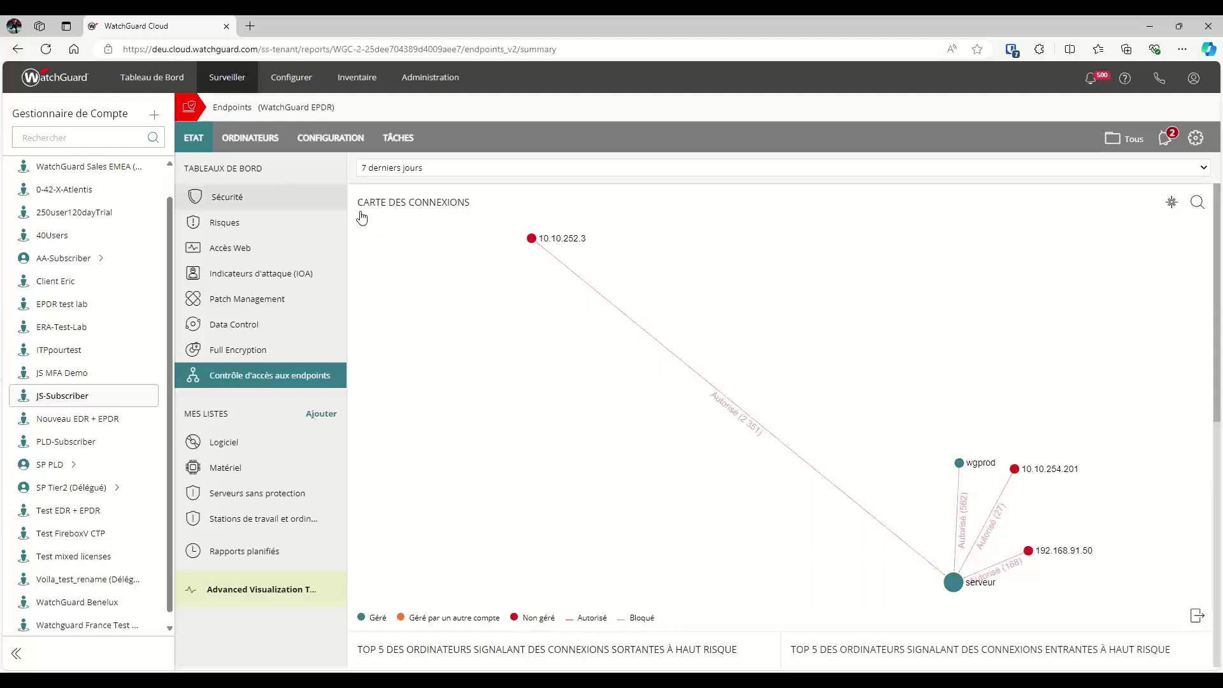
- Open the ThreatSync+ configuration overview for the JS-Subscriber account
mouse_move(236, 78)
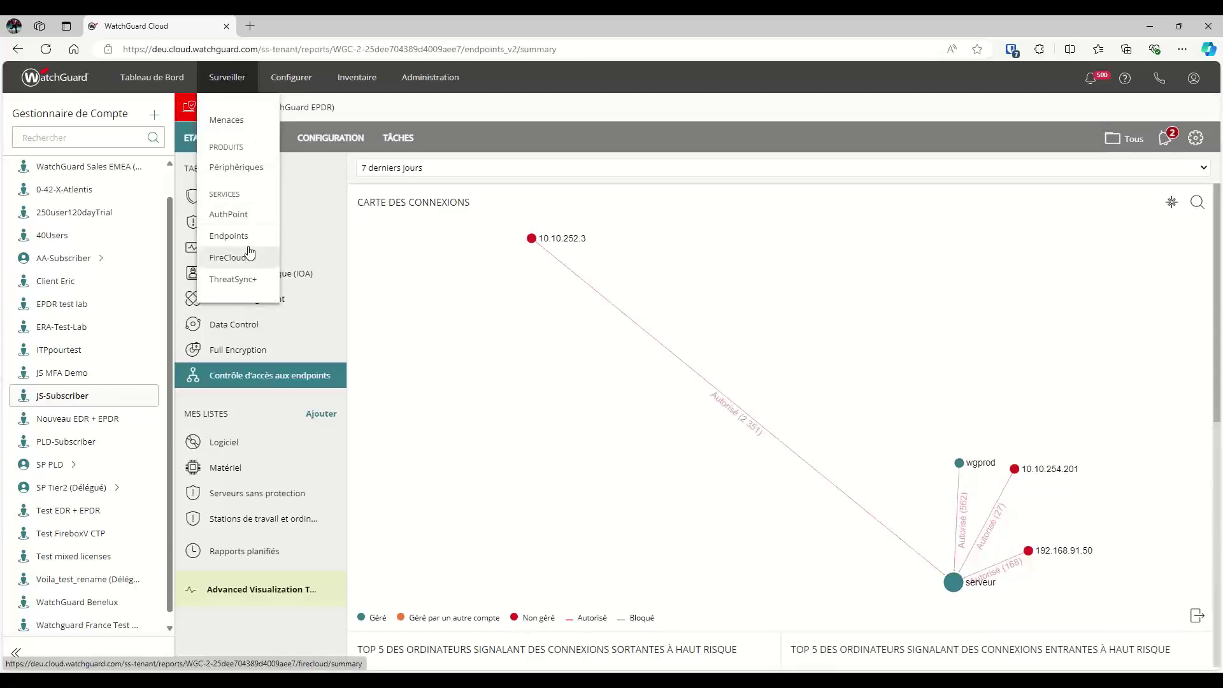
mouse_move(300, 83)
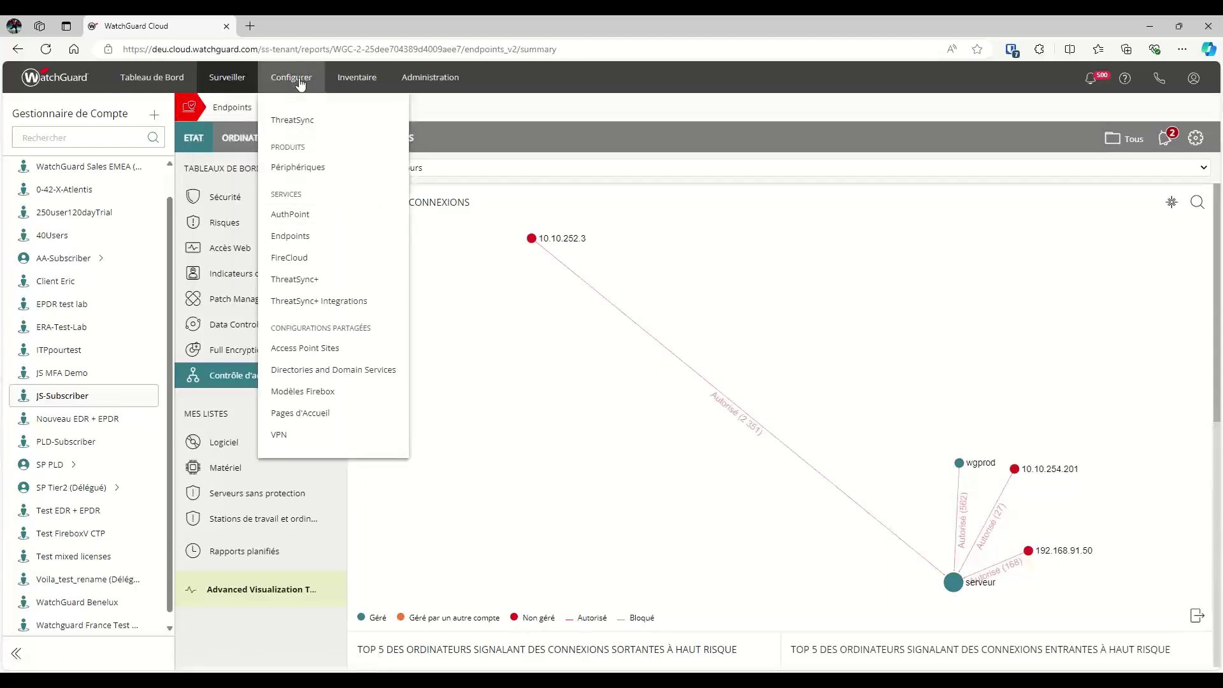
left_click(316, 281)
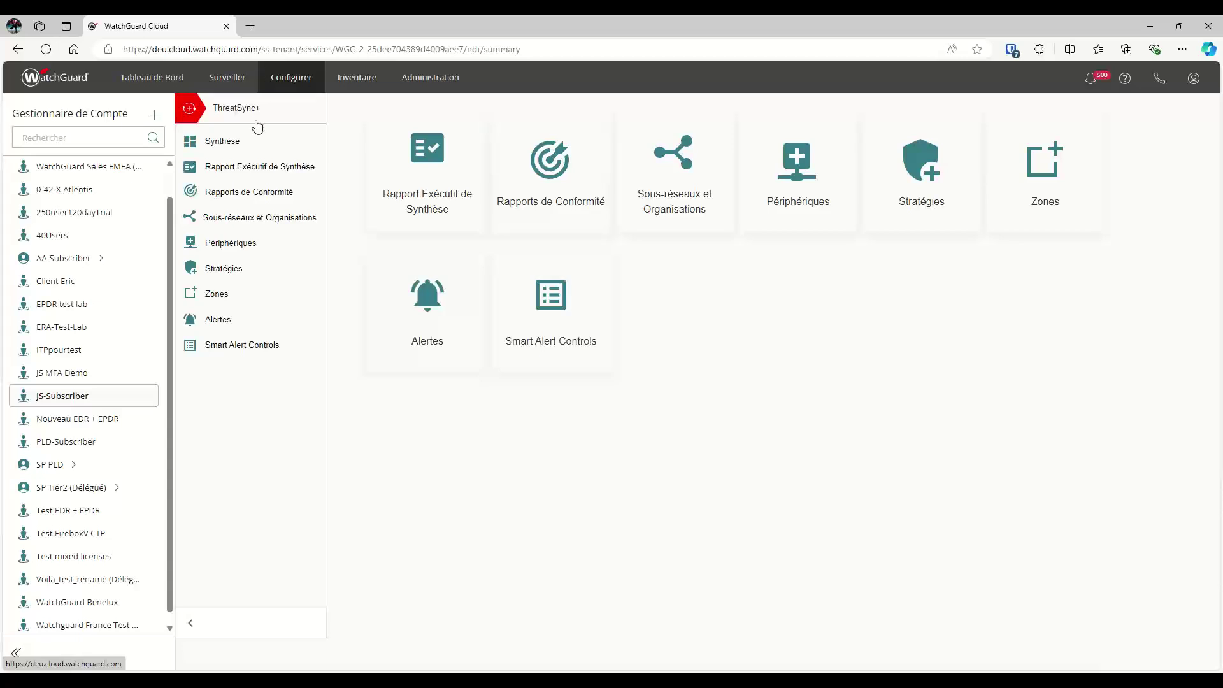
- Open the ThreatSync+ network monitoring summary and show the network threat score trend over 30 days
left_click(227, 77)
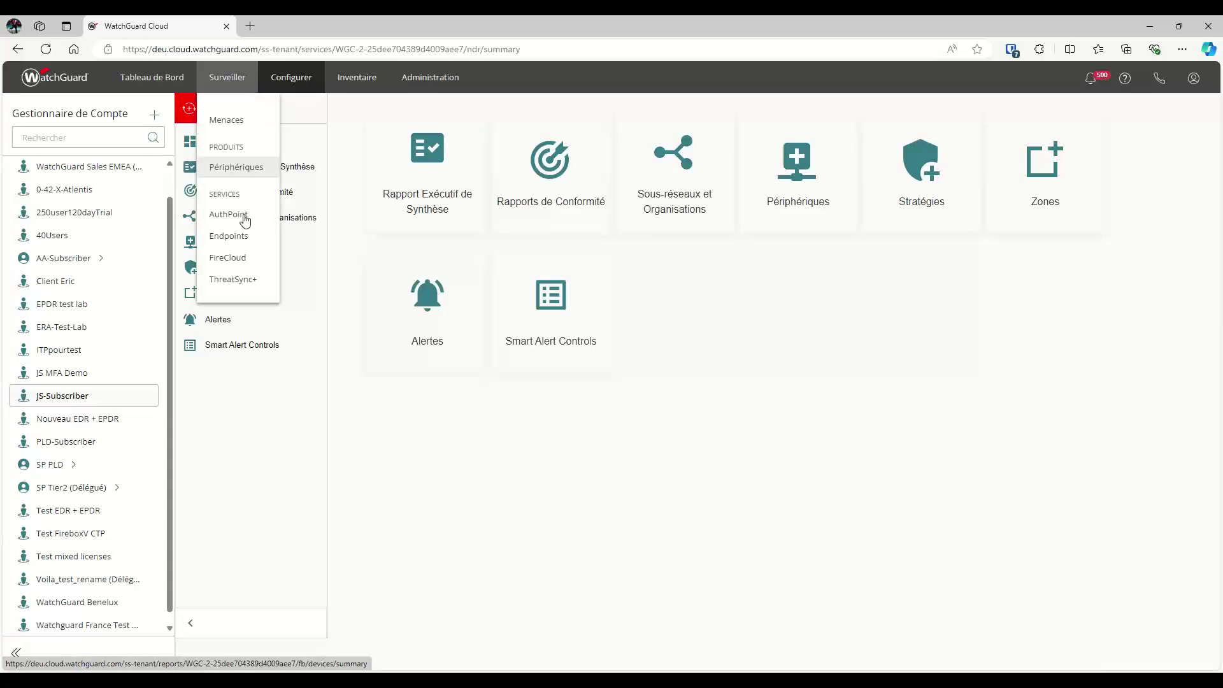
left_click(233, 281)
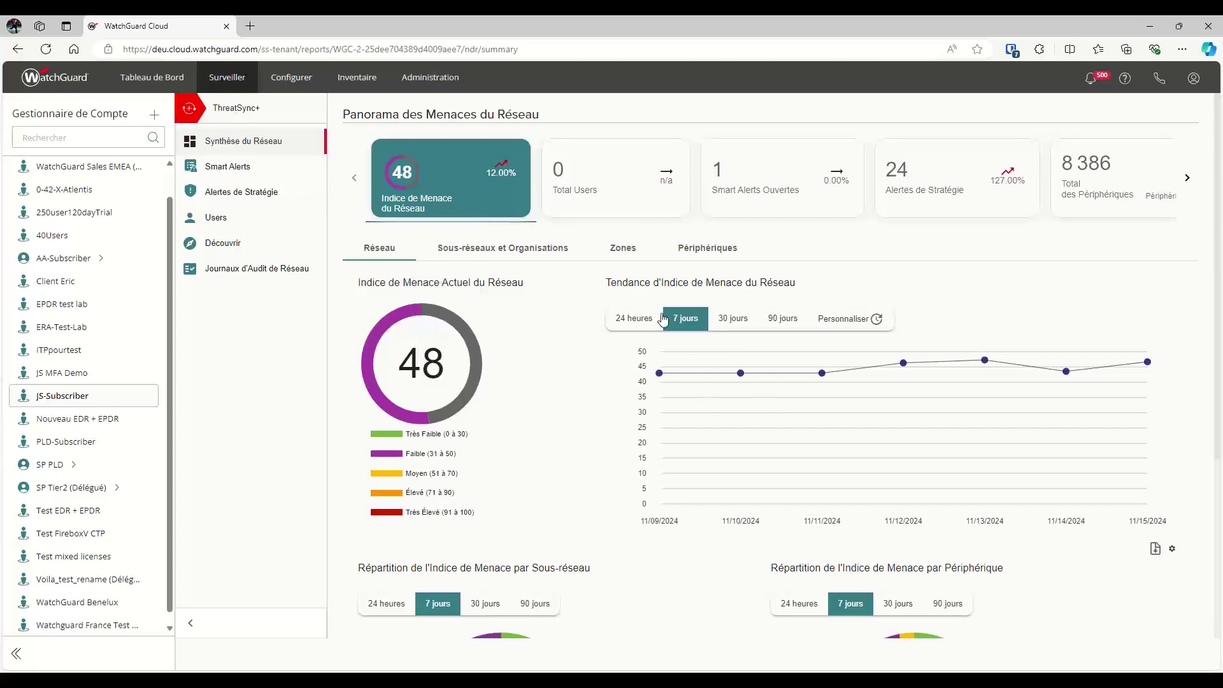
left_click(734, 319)
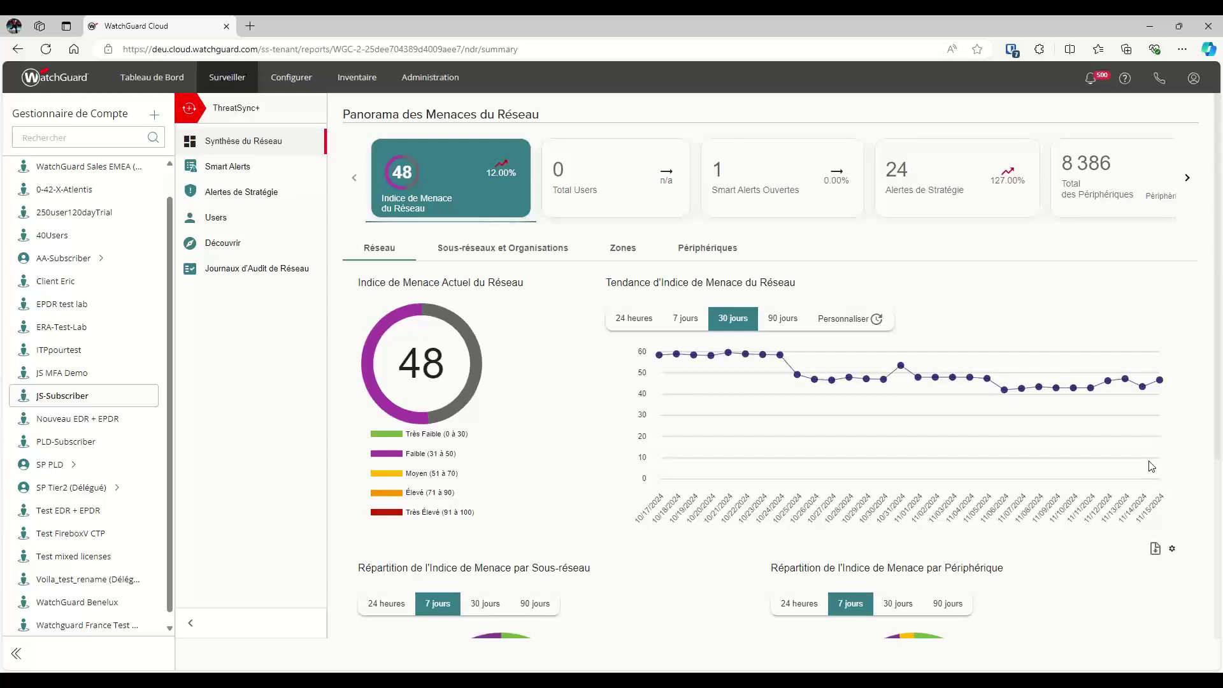
- Open the ThreatSync+ Smart Alerts and the policy alerts (Alertes de Stratégie), filtering the latter by "office" over 90 days
left_click(224, 165)
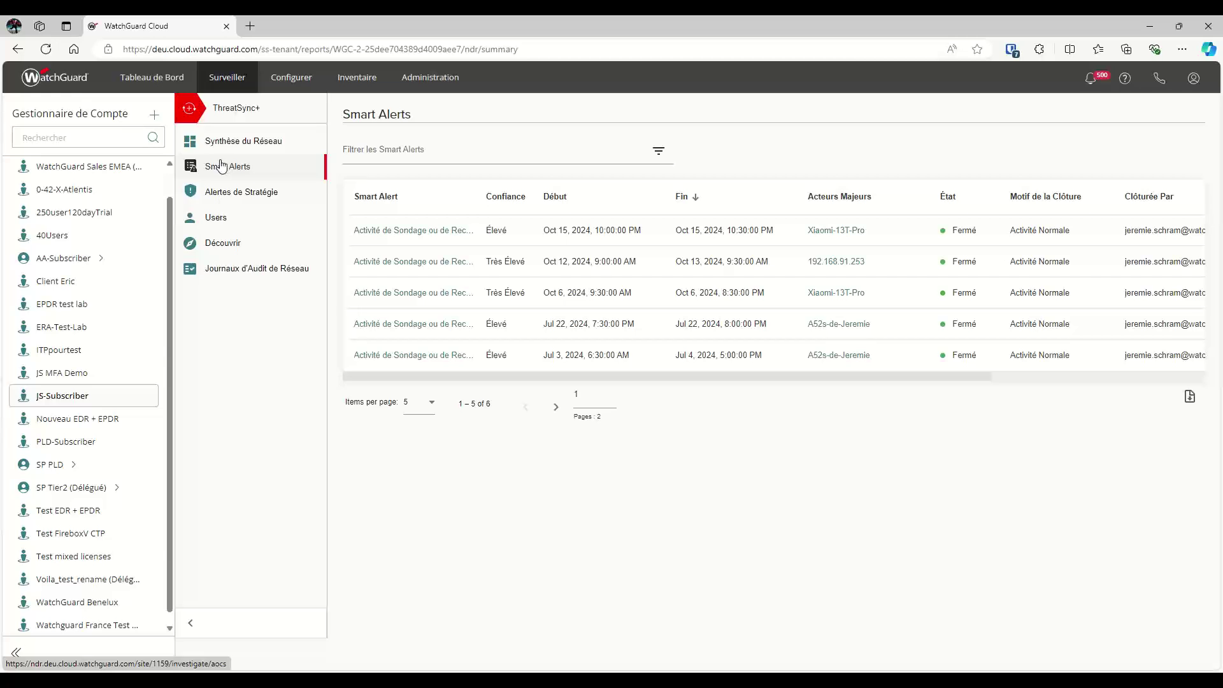
left_click(230, 193)
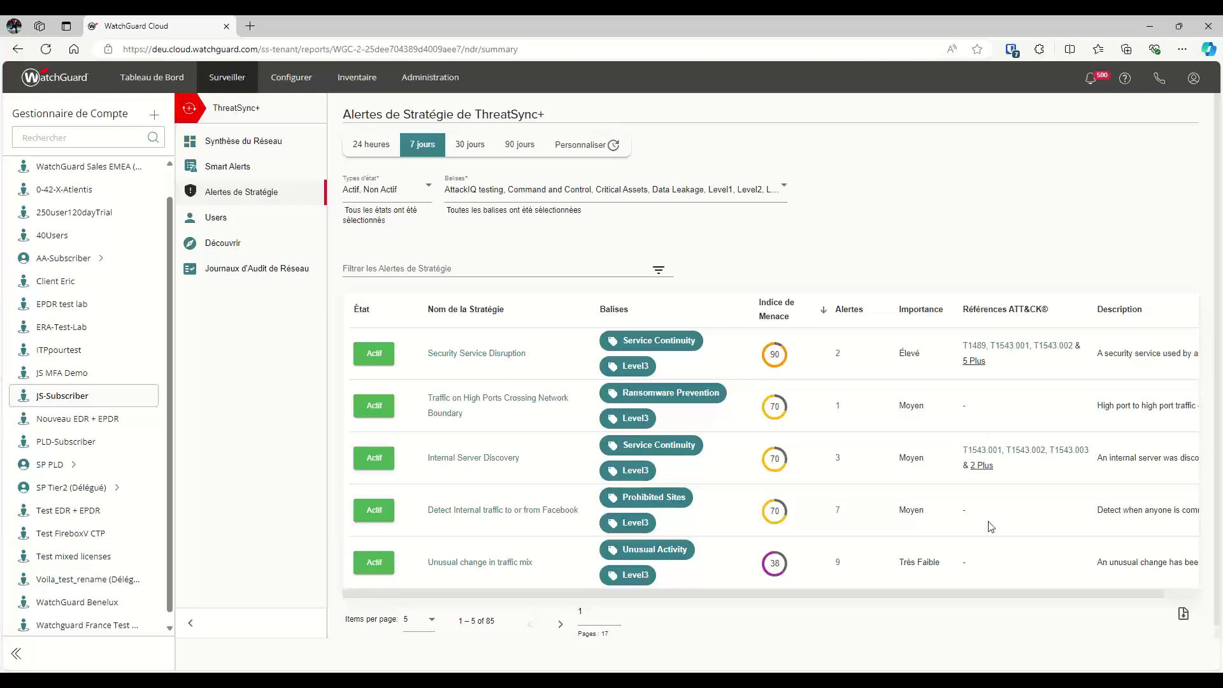
left_click(492, 265)
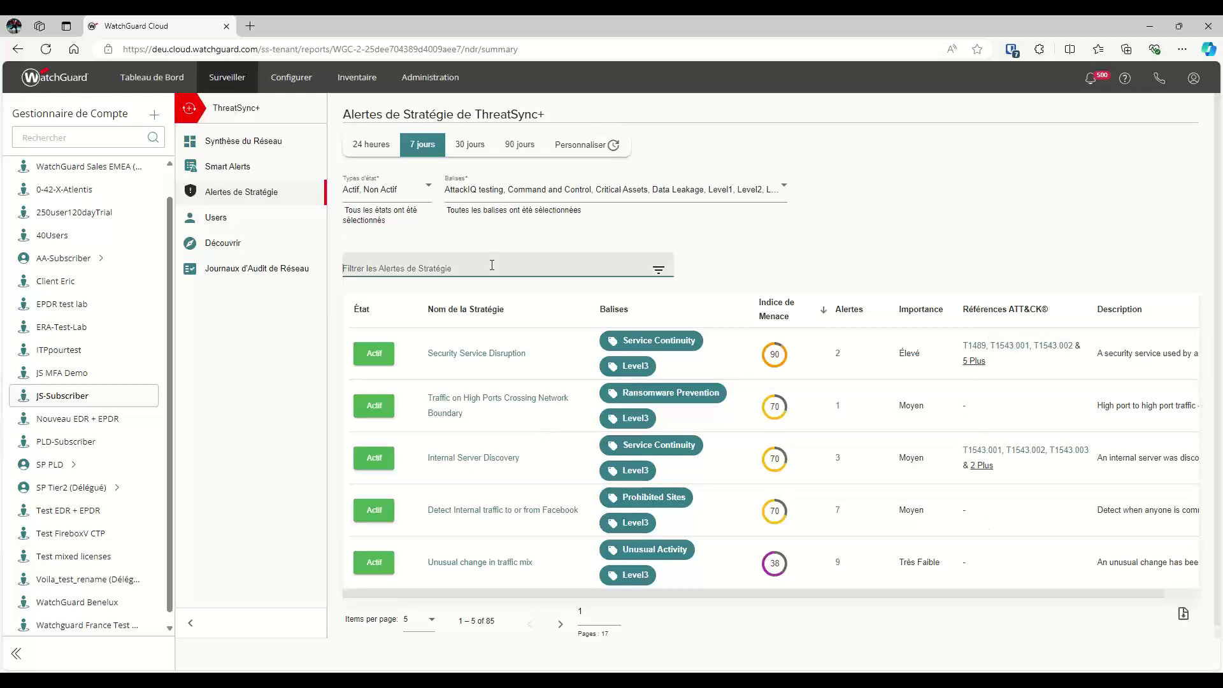
type("office")
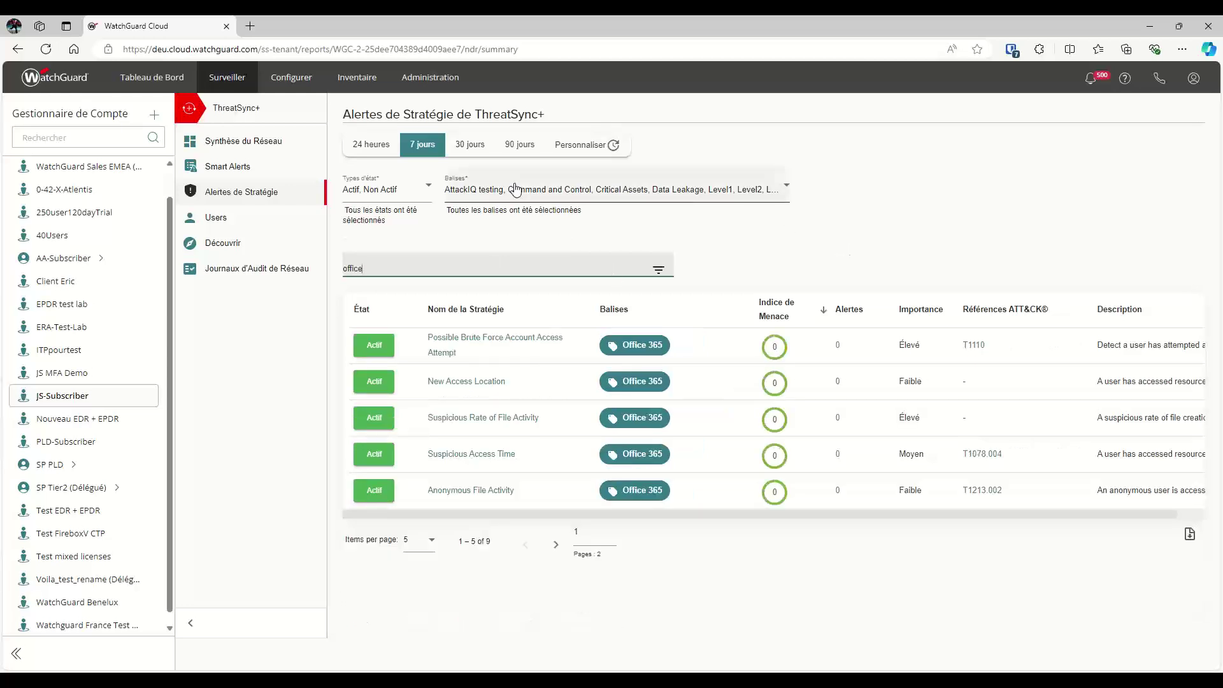
left_click(466, 146)
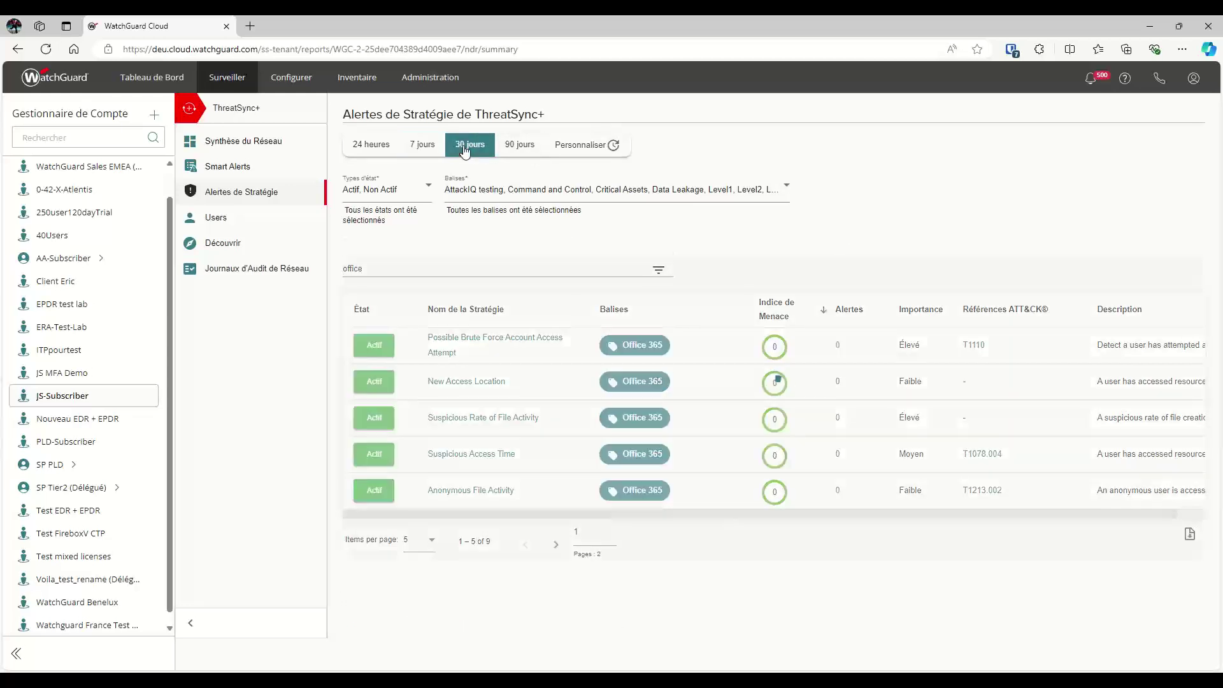
left_click(520, 147)
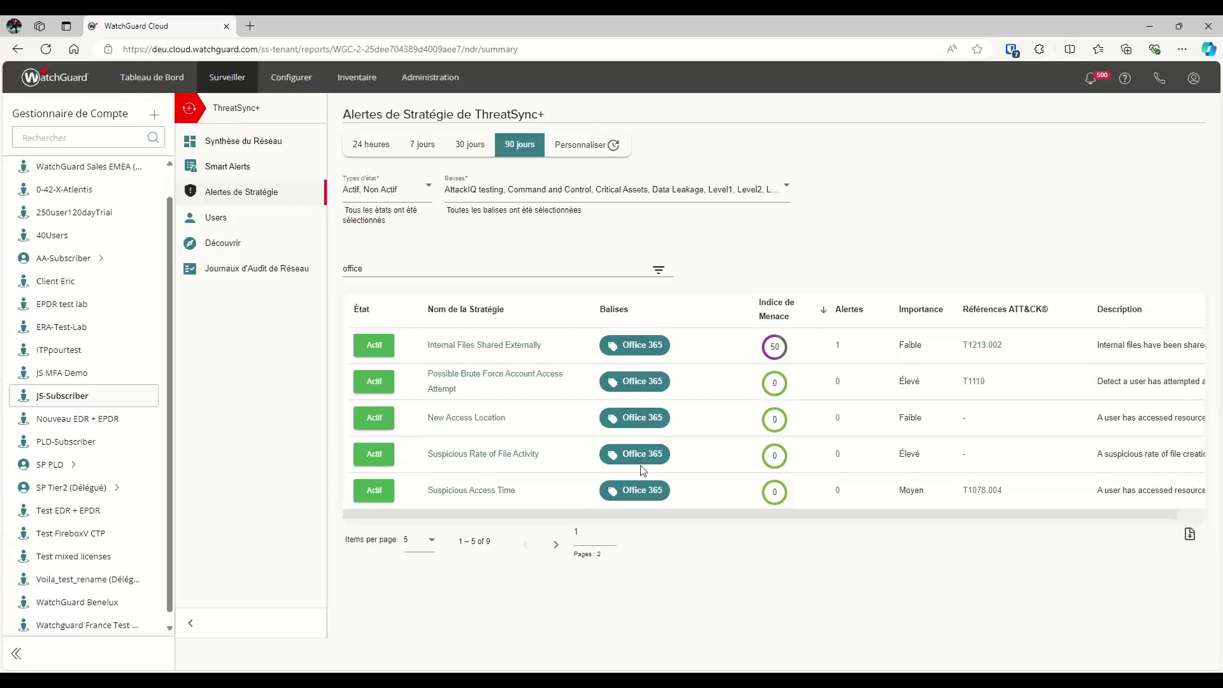
- Clear the policy alerts' text filter and show 25 alert policies per page
left_click(437, 269)
key("ctrl+a")
key("BackSpace")
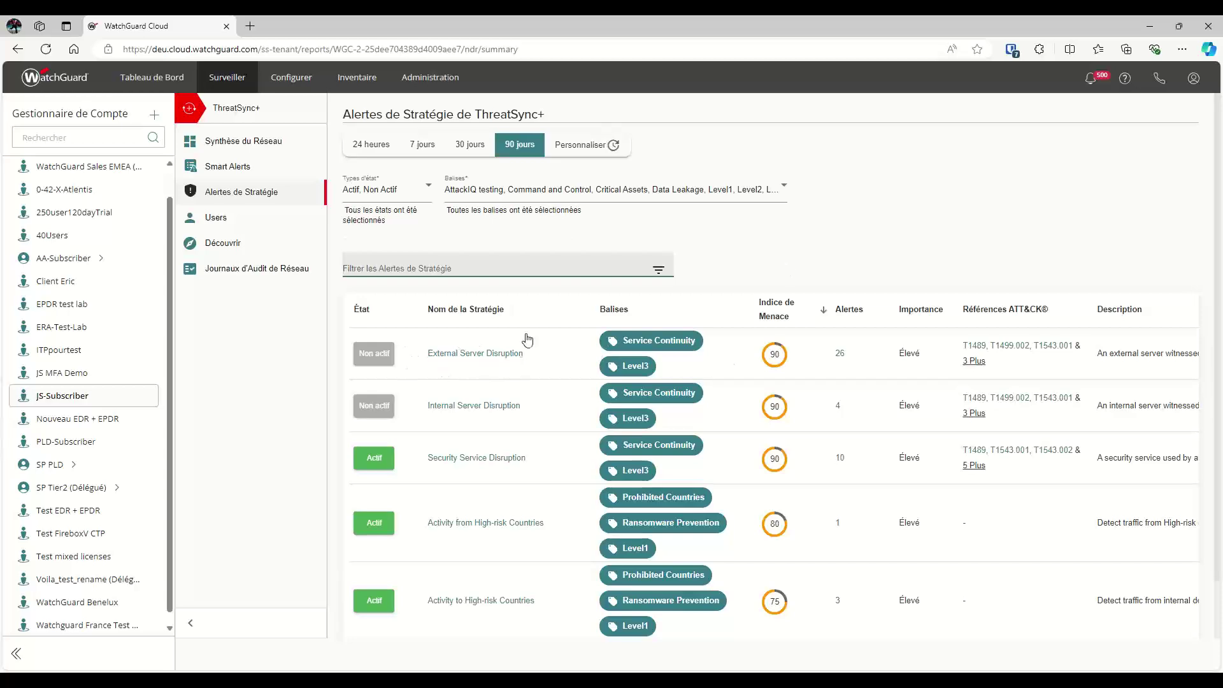
scroll(471, 395, "down", 2)
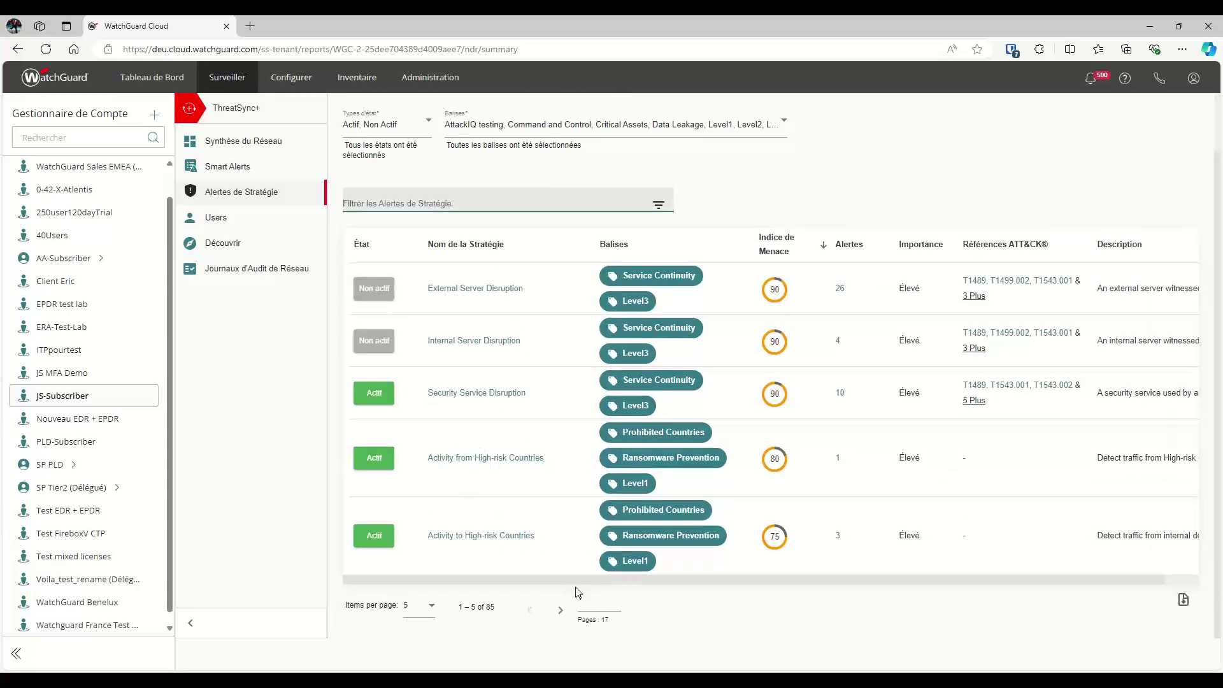
left_click(430, 607)
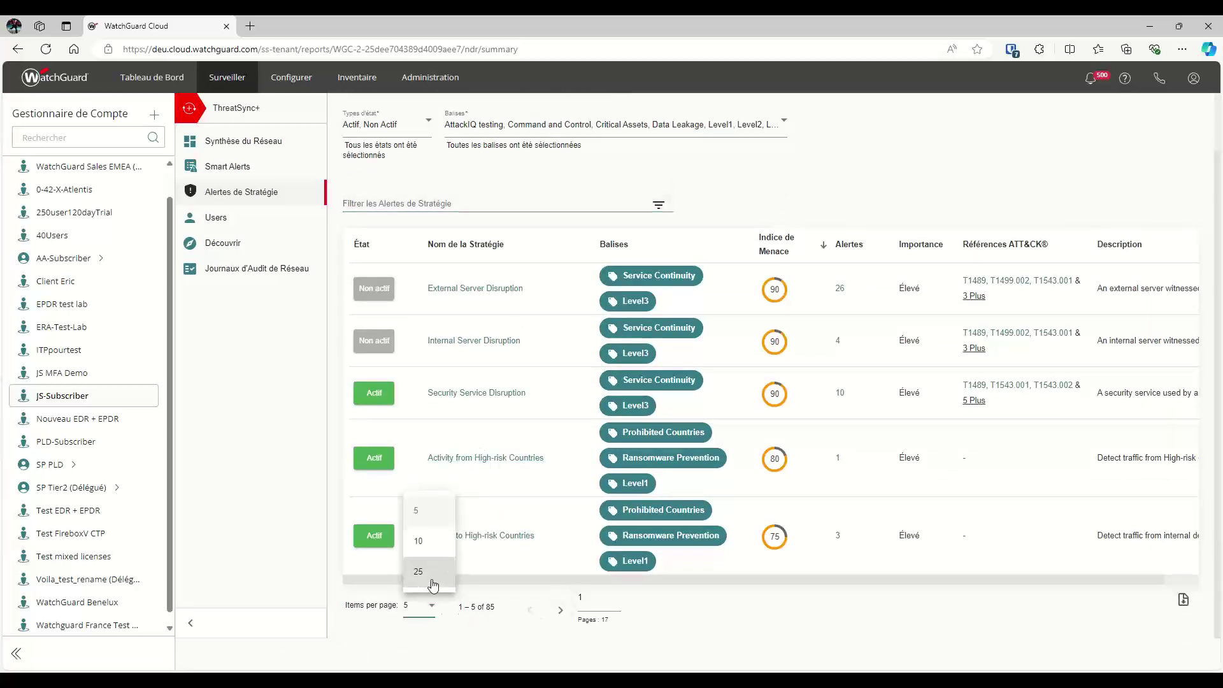
left_click(417, 571)
scroll(429, 582, "up", 3)
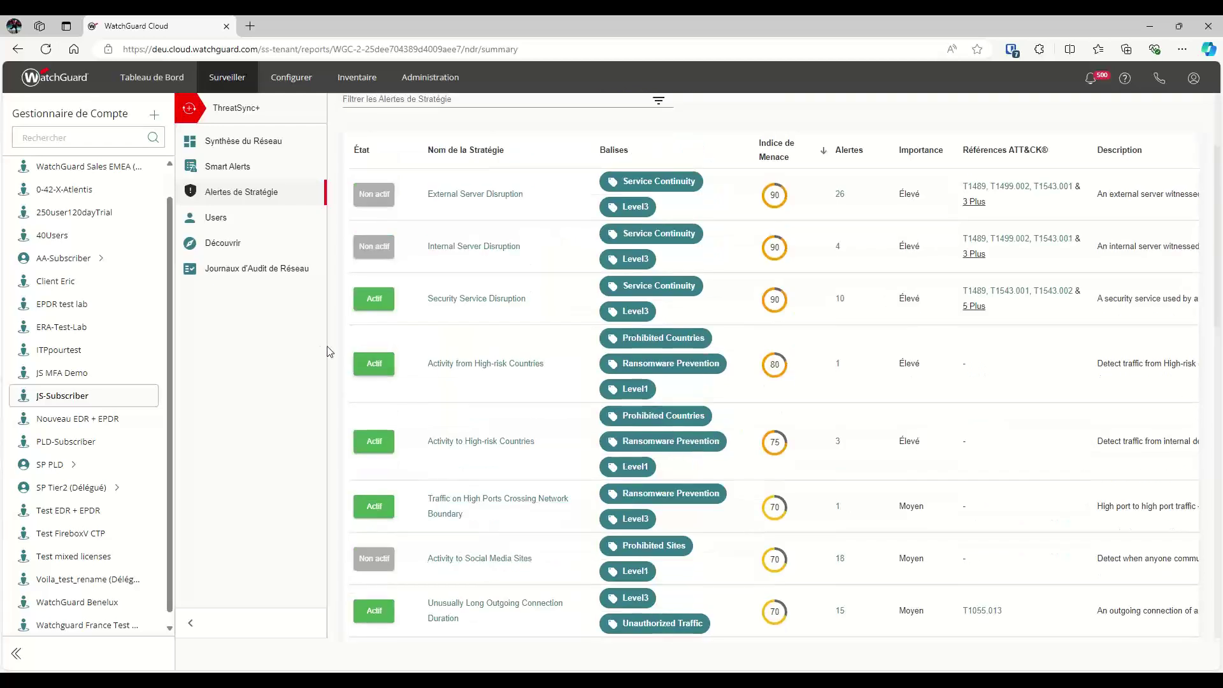
- Open the ThreatSync configuration and inspect the AuthPoint incident data setting in its device settings (Paramètres du Périphérique)
left_click(238, 82)
left_click(291, 79)
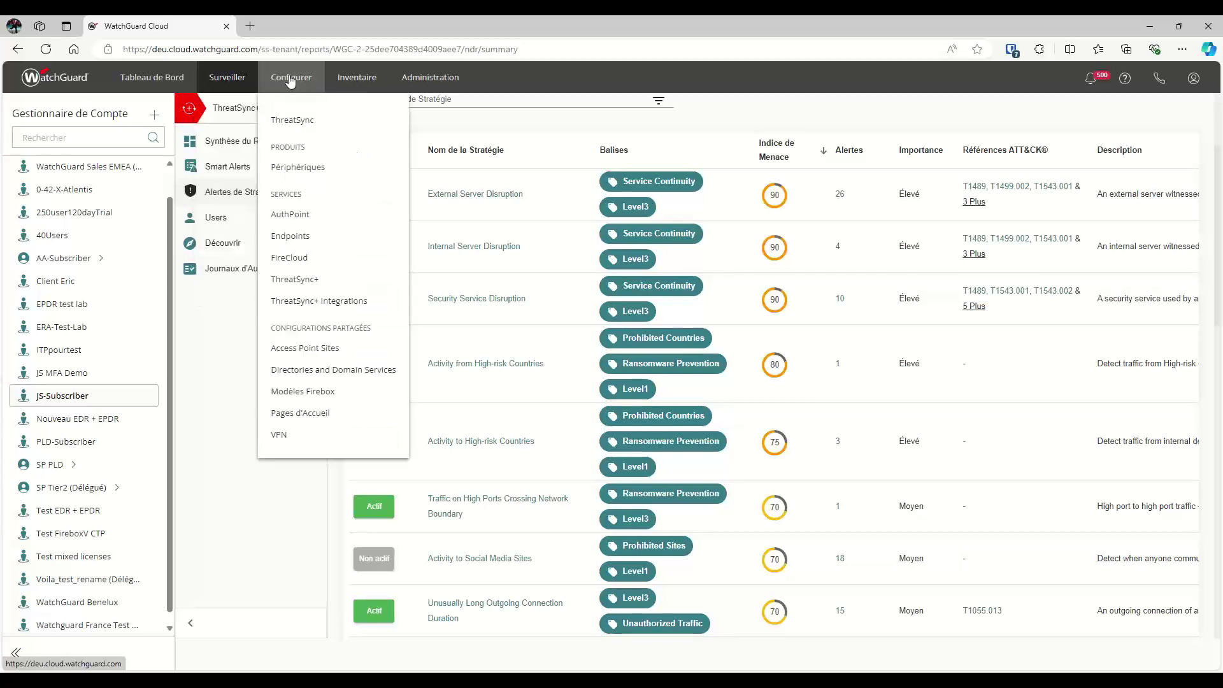
left_click(296, 119)
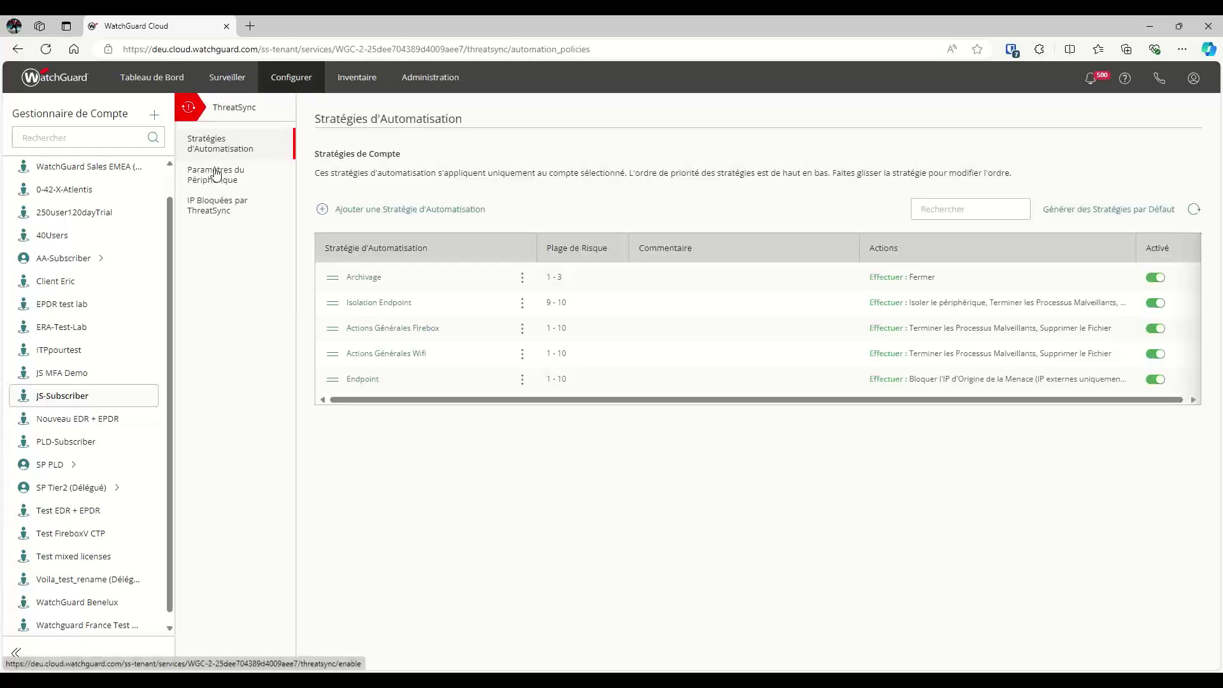
left_click(217, 173)
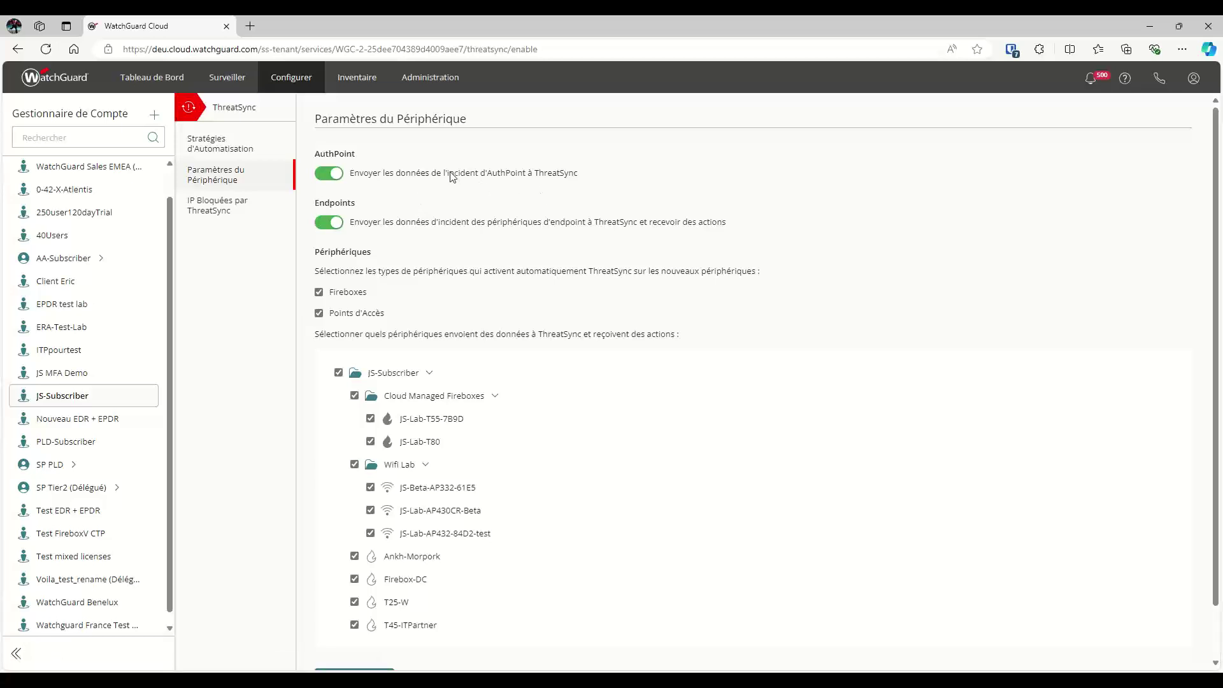
left_click_drag(448, 174, 514, 145)
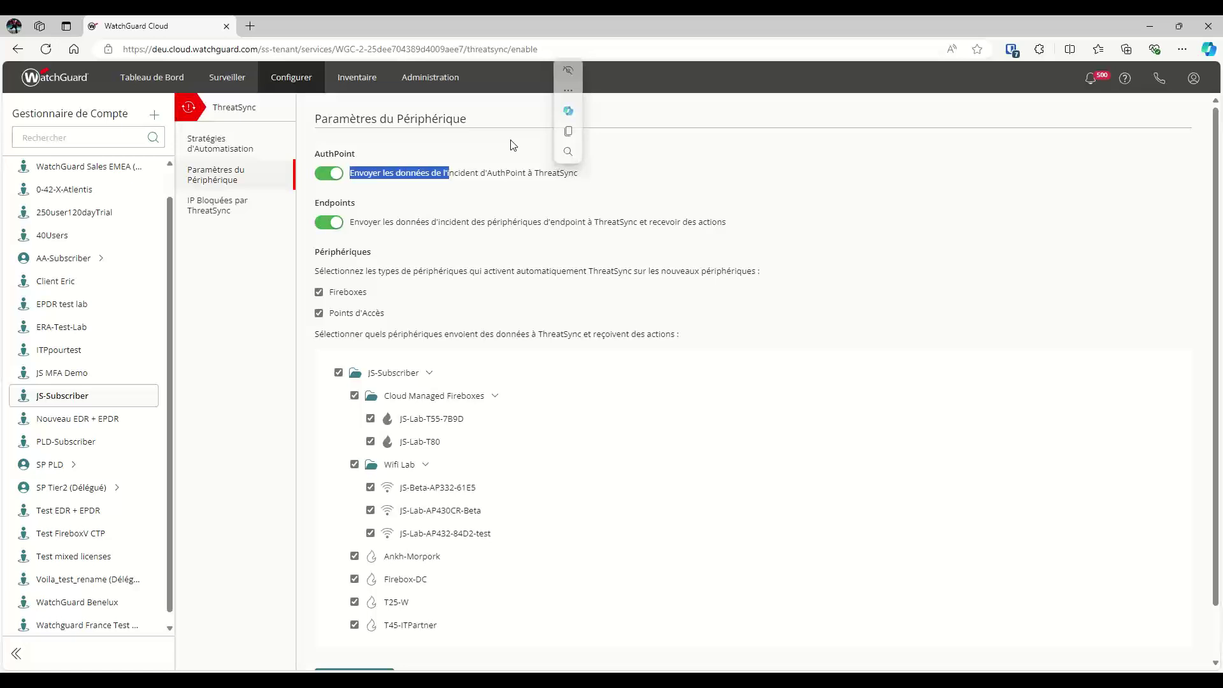
left_click(456, 191)
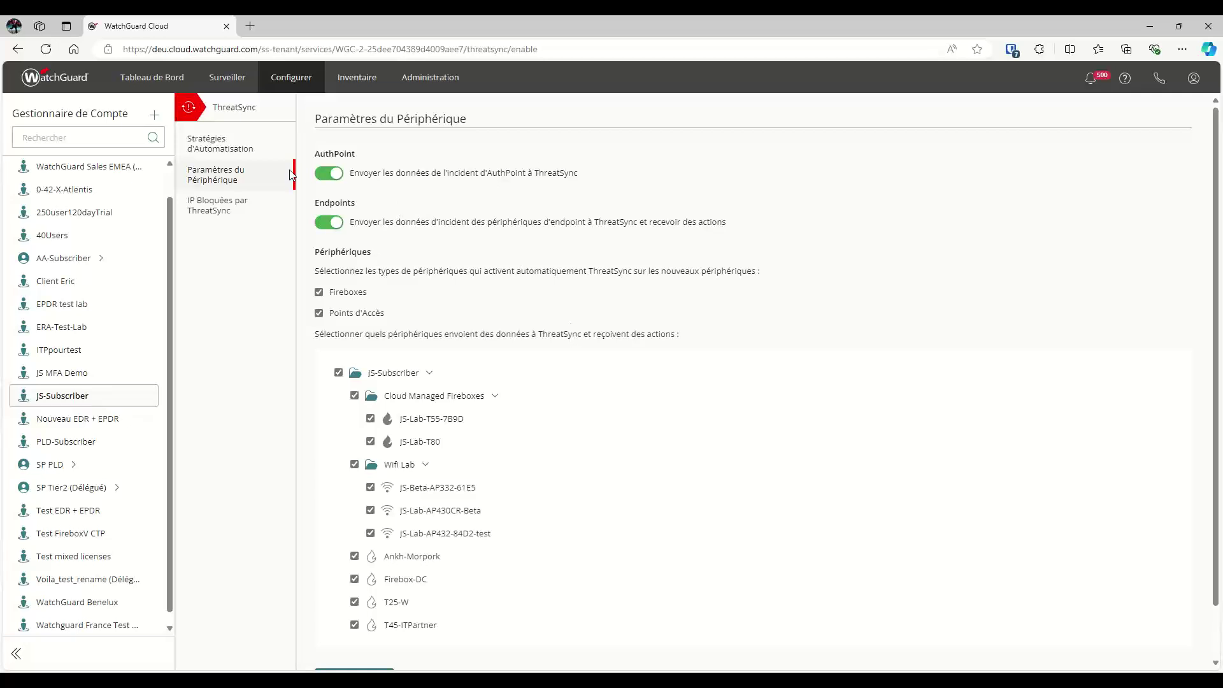
- Examine the conditions and actions, including Block User, offered for a new ThreatSync automation policy, and leave without adding it
left_click(217, 147)
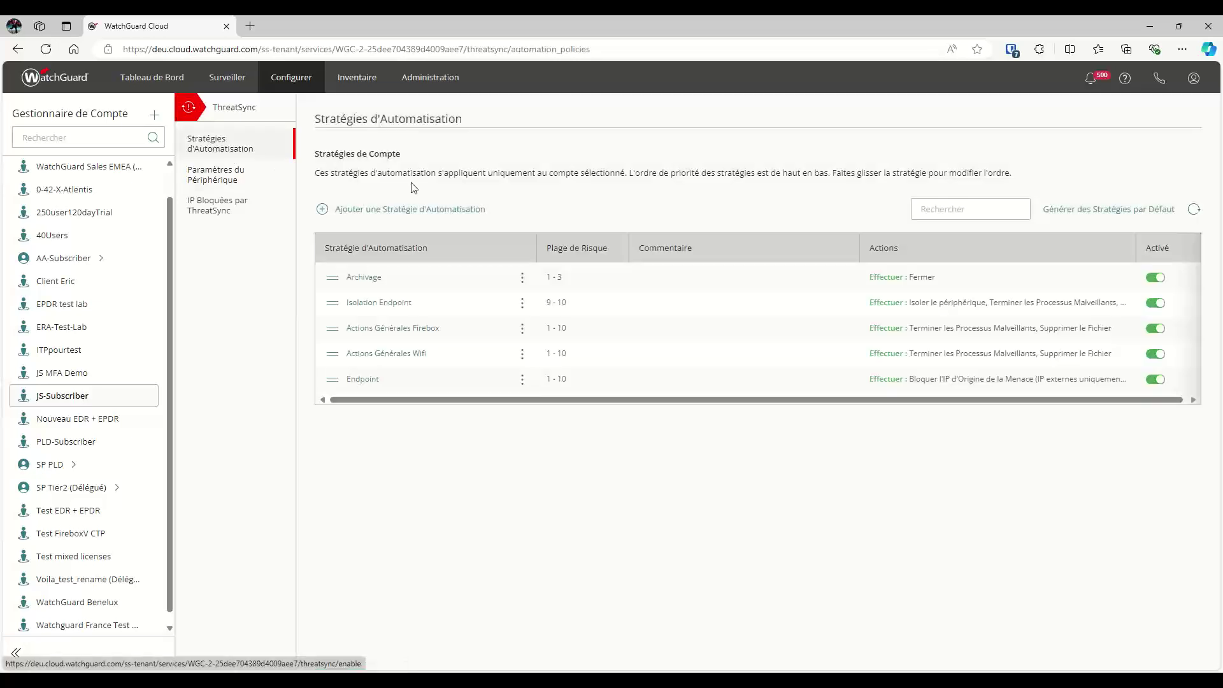
left_click(360, 210)
scroll(468, 330, "down", 2)
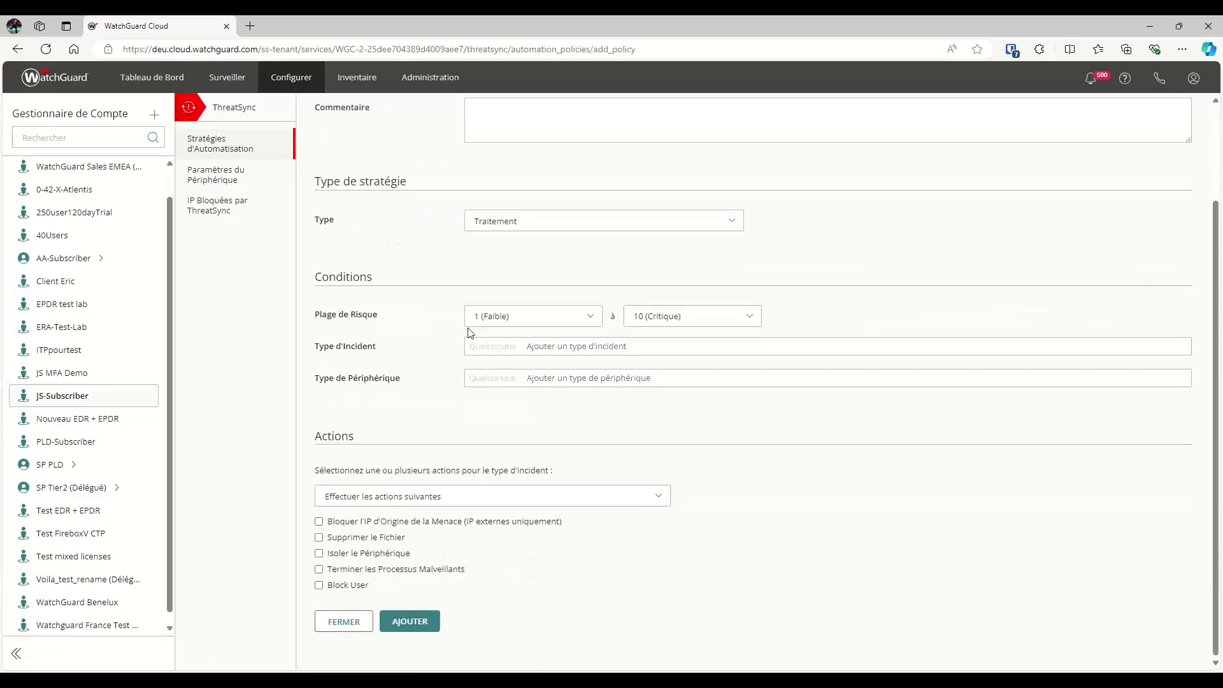
left_click(327, 584)
left_click(344, 622)
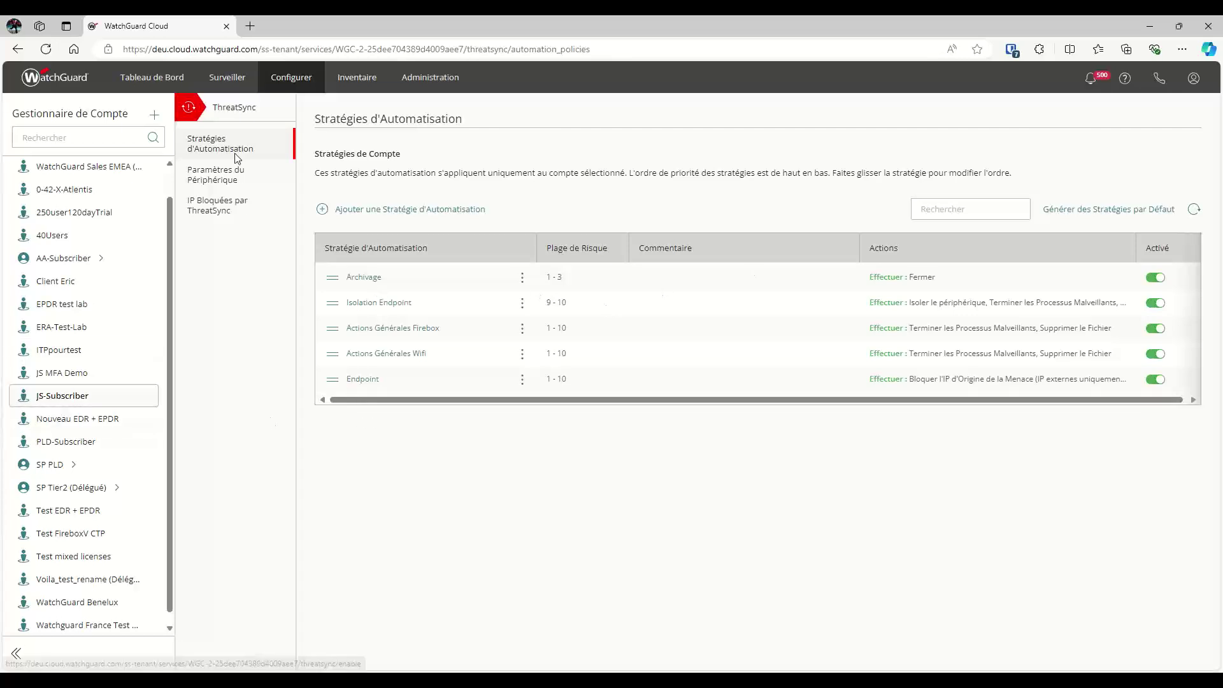
- Open the SSIDs of the JS-Lab access point site and examine the PPSK option in a new SSID's settings
left_click(280, 79)
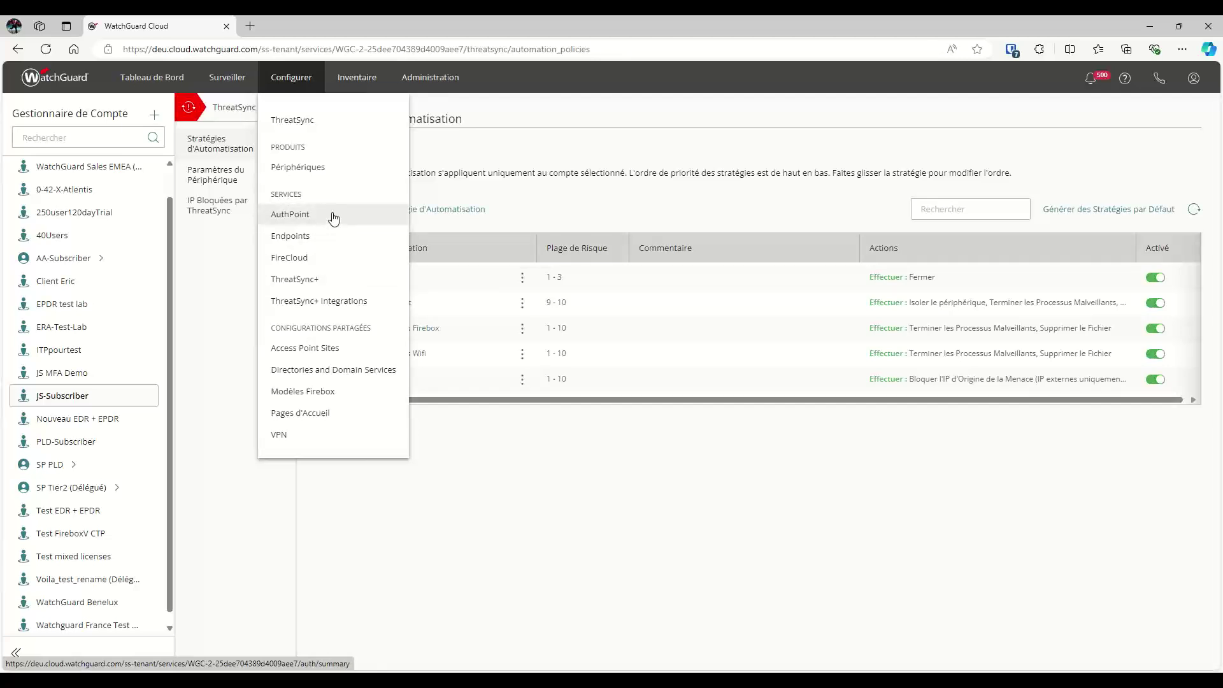
left_click(326, 349)
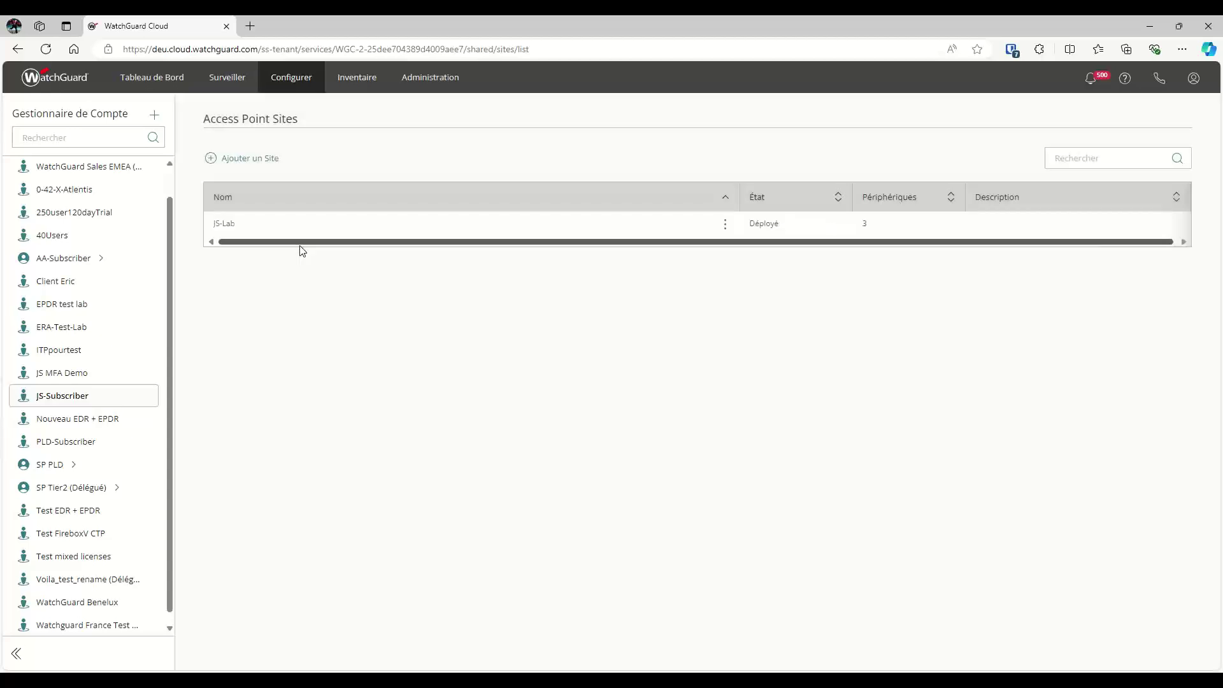
left_click(236, 214)
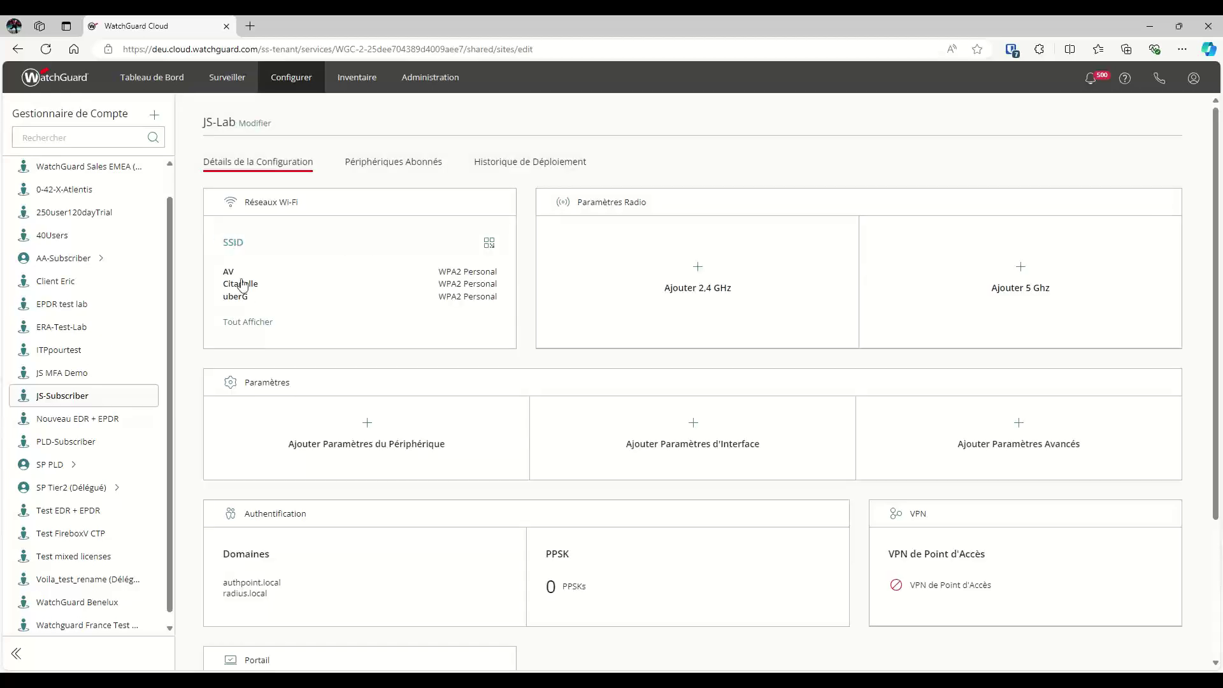
left_click(235, 245)
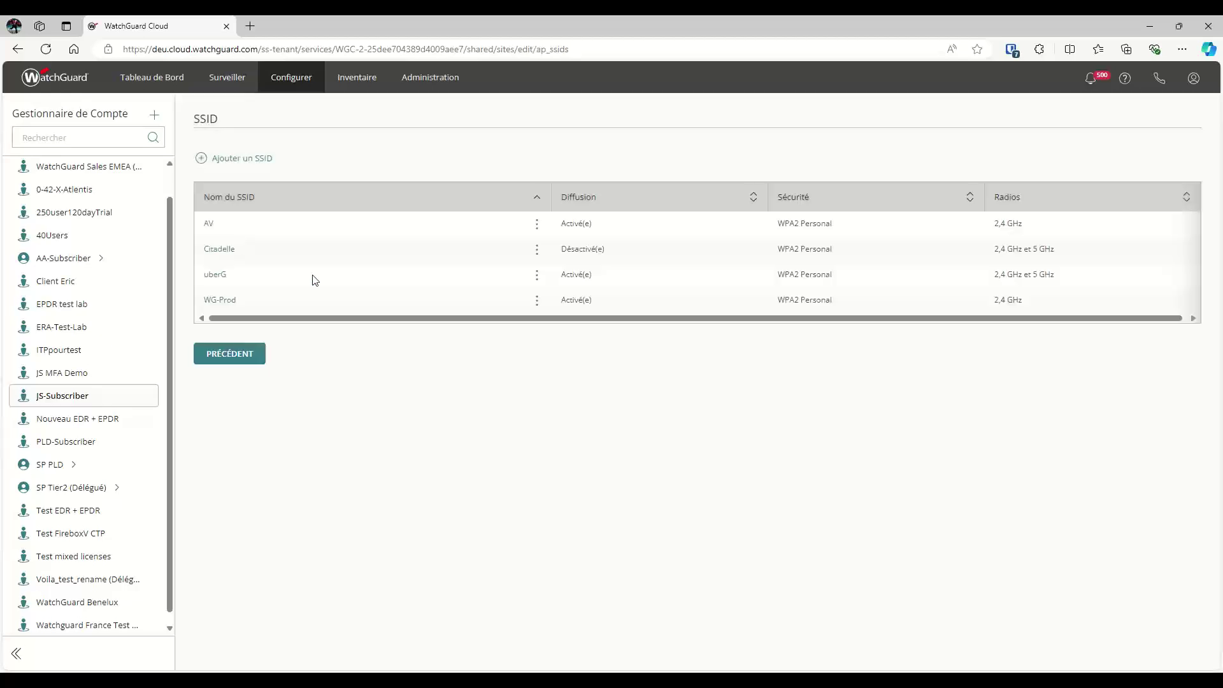
left_click(244, 161)
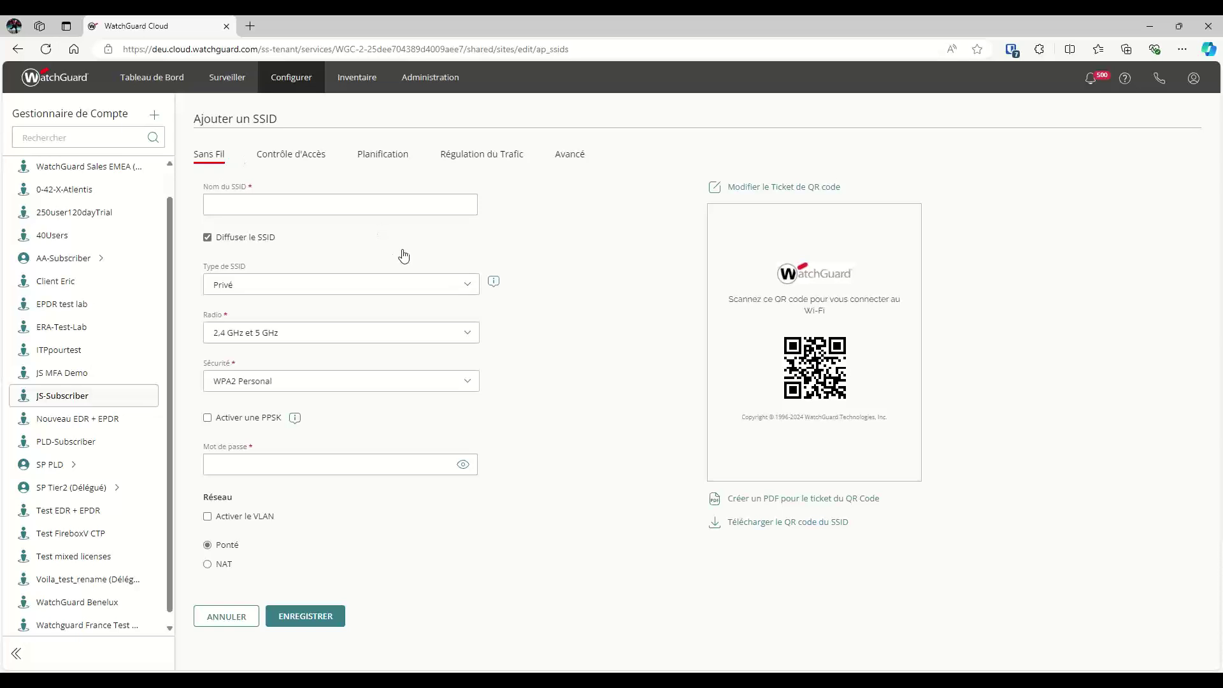
left_click(208, 420)
mouse_move(293, 418)
- Open the FireCloud configuration and inspect its network blocking settings and the options for a new access rule, without saving
left_click(294, 82)
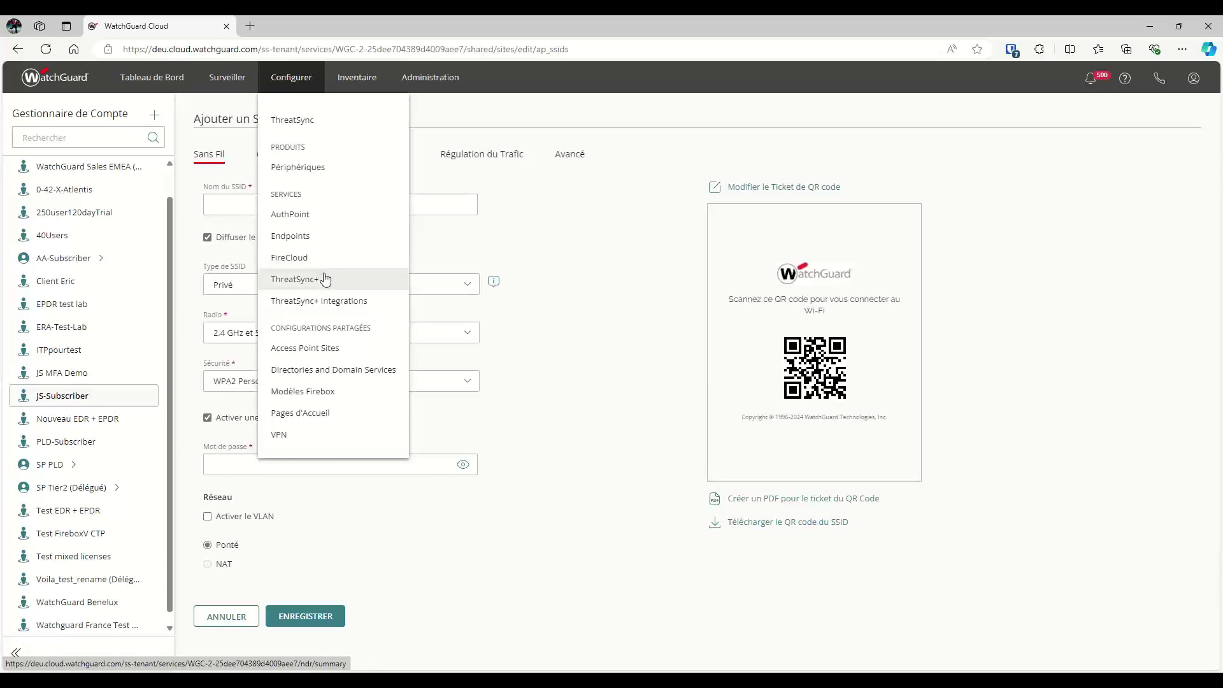
left_click(312, 256)
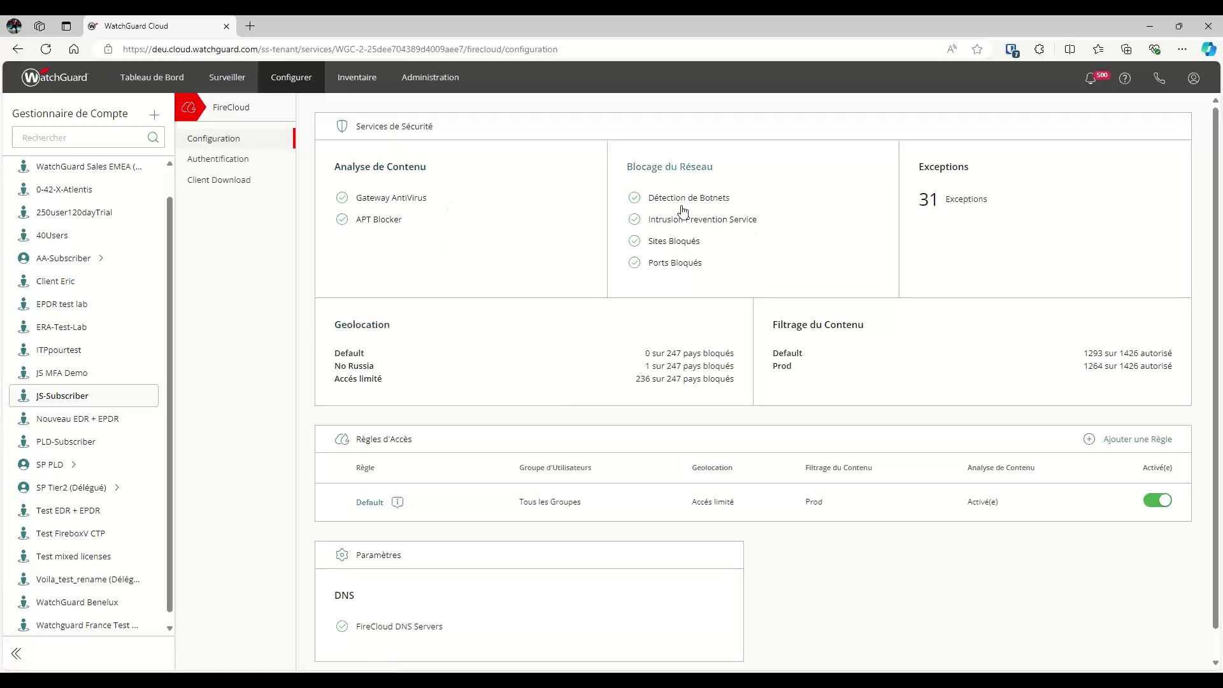
left_click(685, 169)
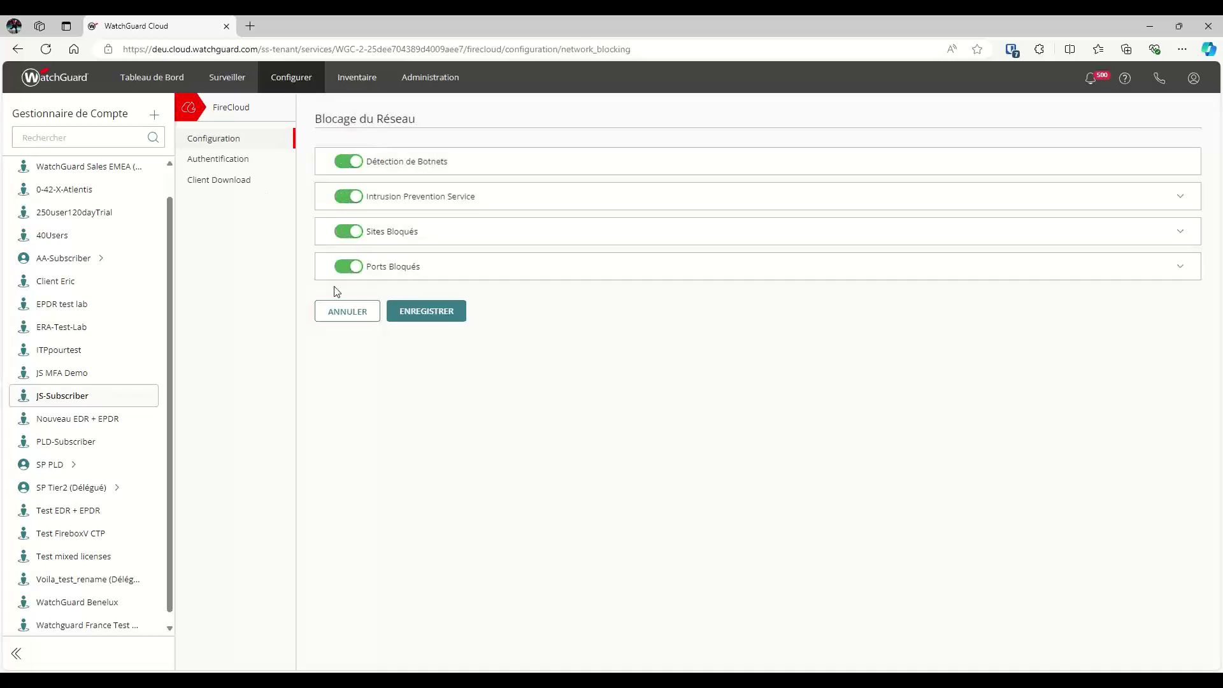
left_click(347, 311)
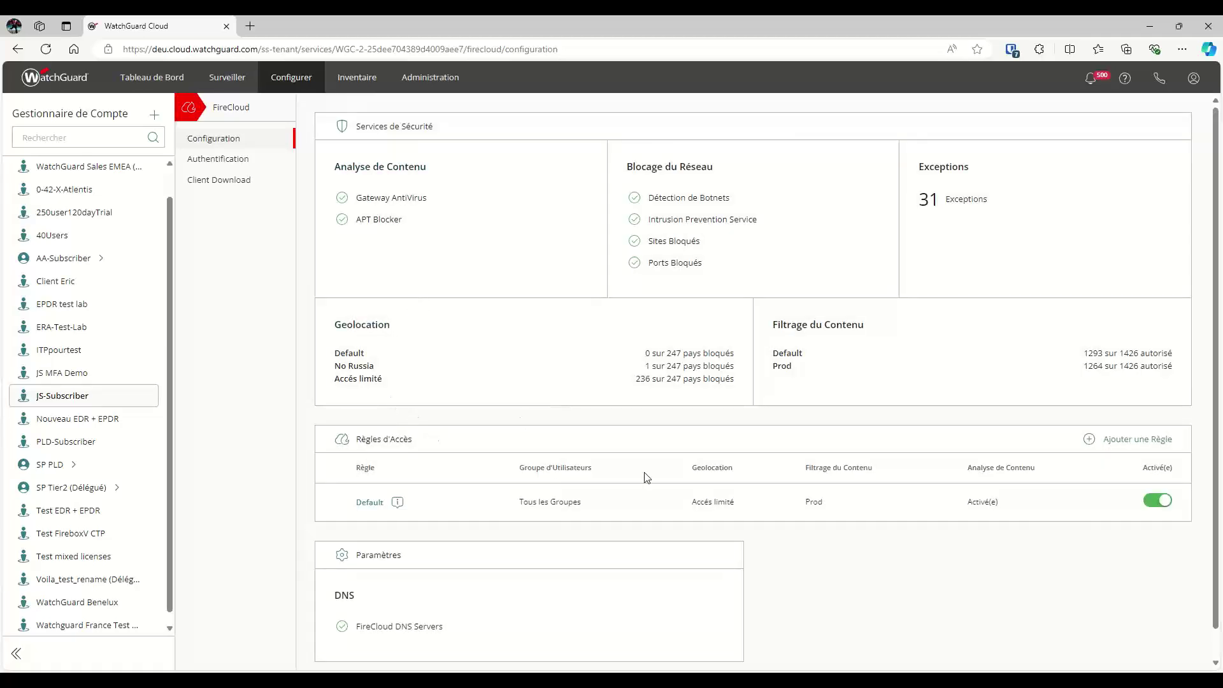
left_click(1136, 442)
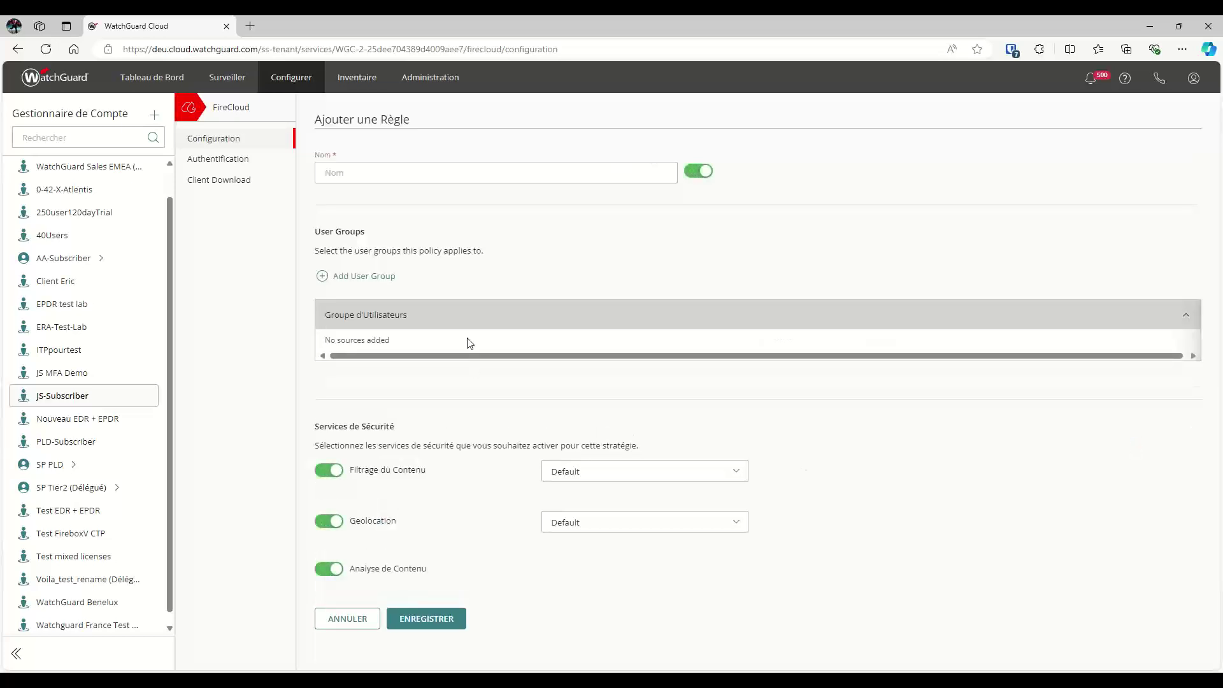
left_click(329, 626)
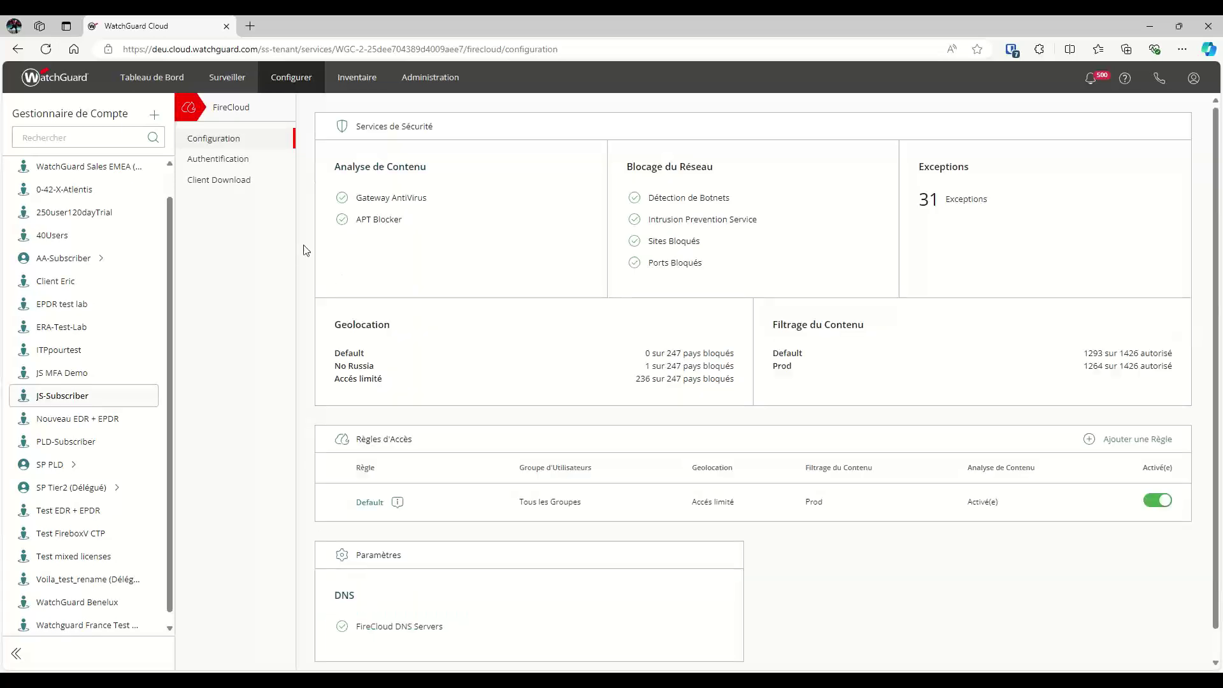
- View FireCloud's authentication settings, its configuration overview and the client download page
left_click(227, 161)
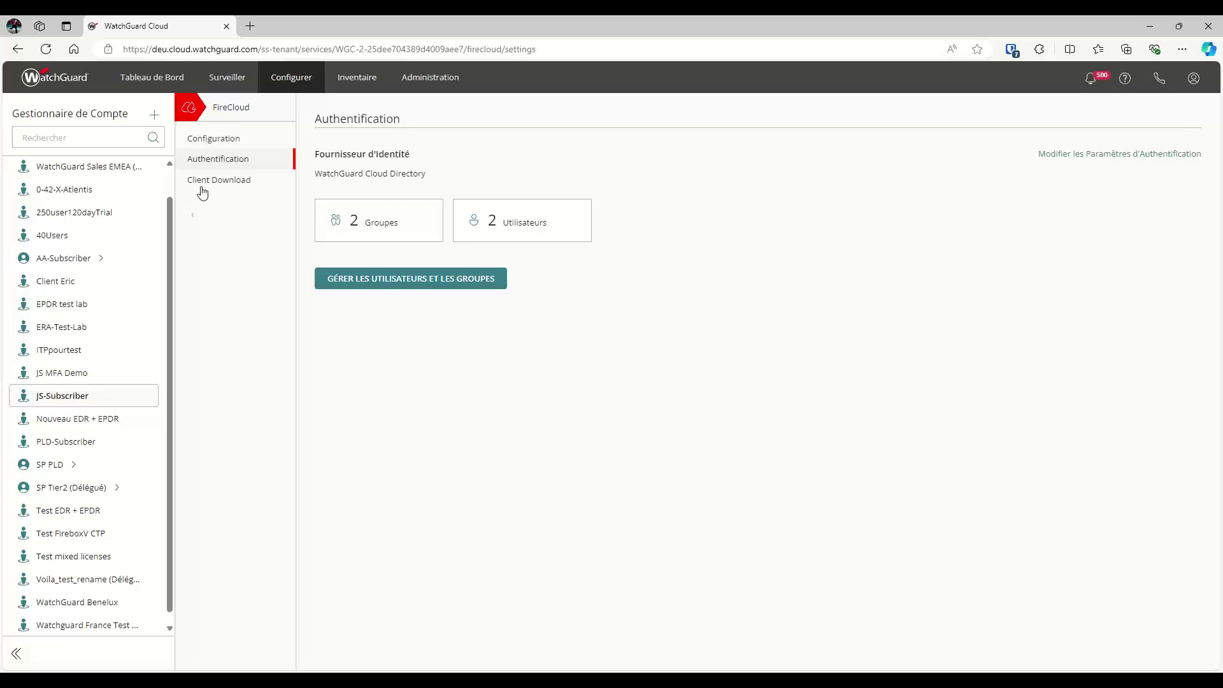
left_click(222, 140)
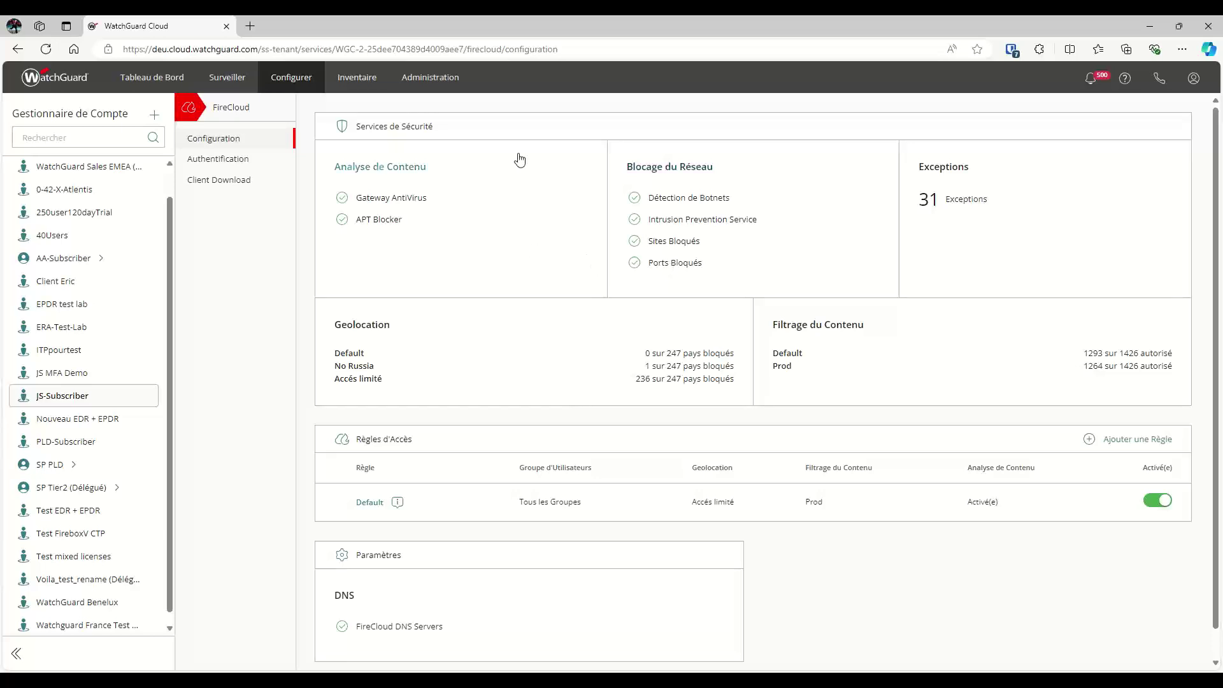
left_click(239, 184)
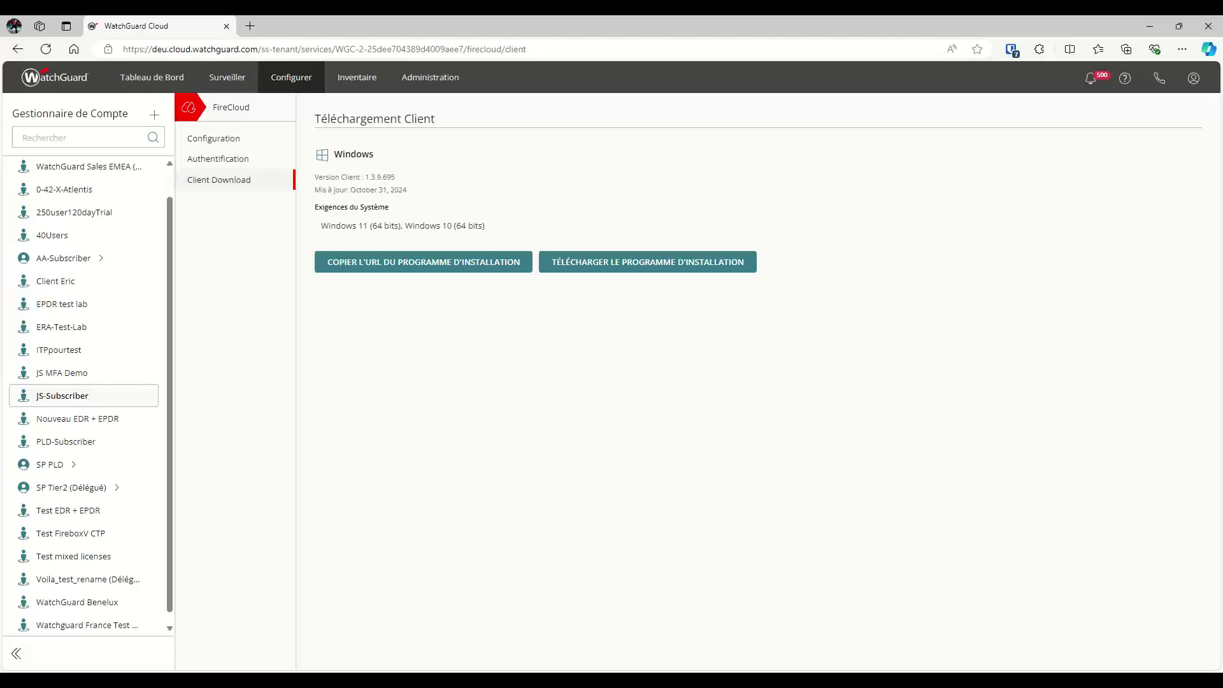
- Switch from the JS-Subscriber account to the service provider overview (Vue d'ensemble) dashboard
left_click(228, 77)
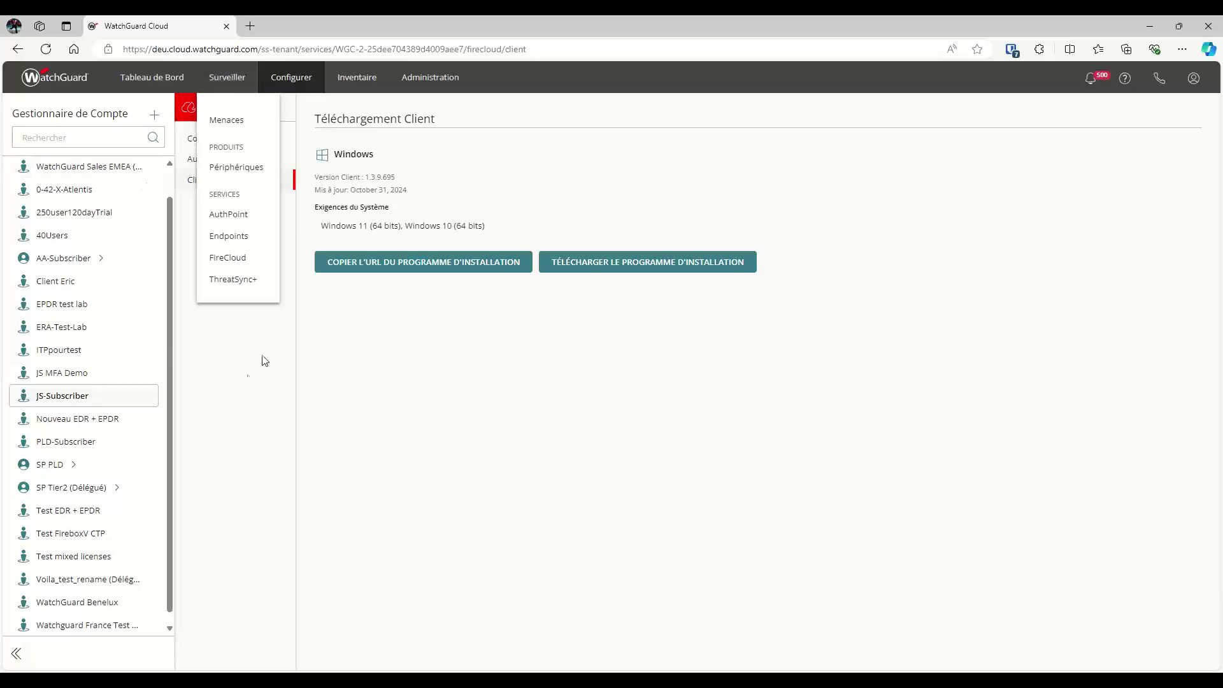
left_click(249, 382)
left_click(97, 167)
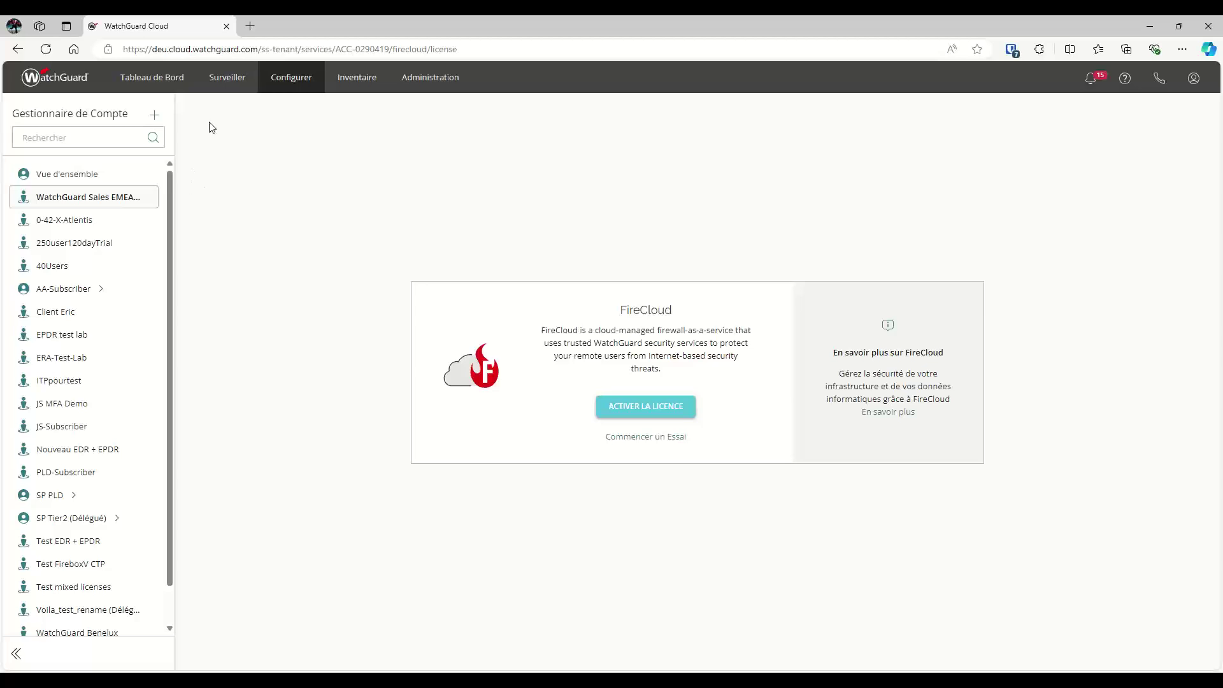
left_click(89, 174)
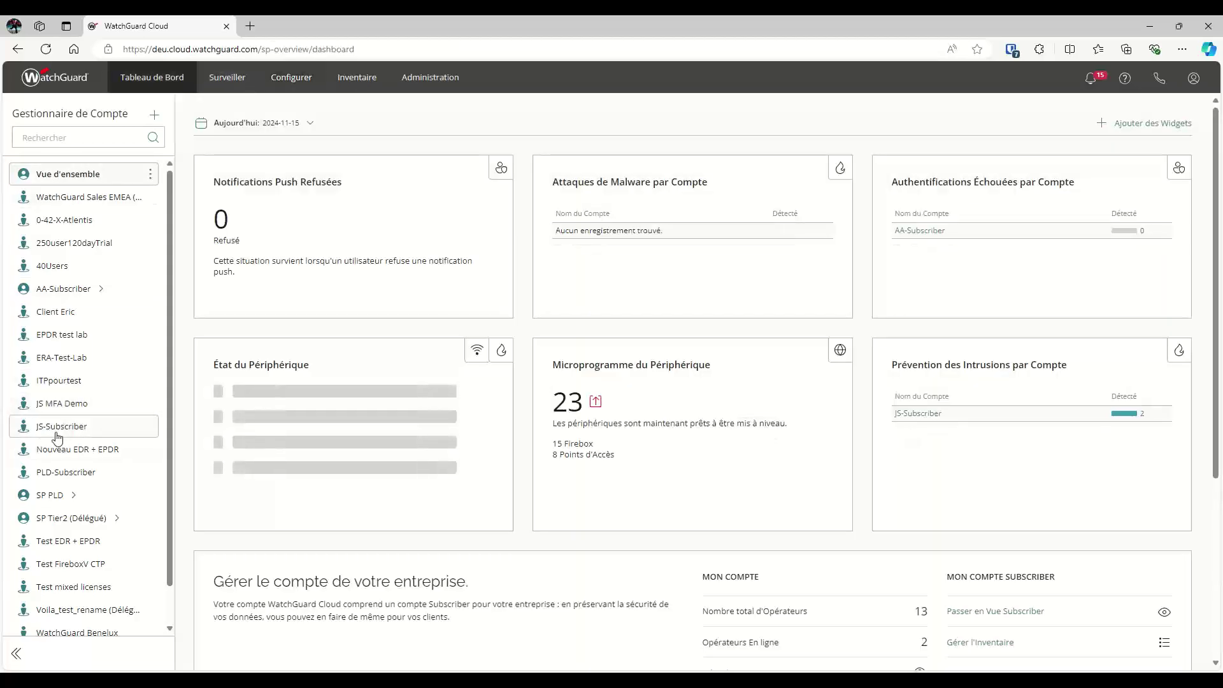
- Open the JS-Subscriber account's threat summary (Menaces), dismiss the audit mode banner and set the period to 14 Derniers Jours
left_click(62, 427)
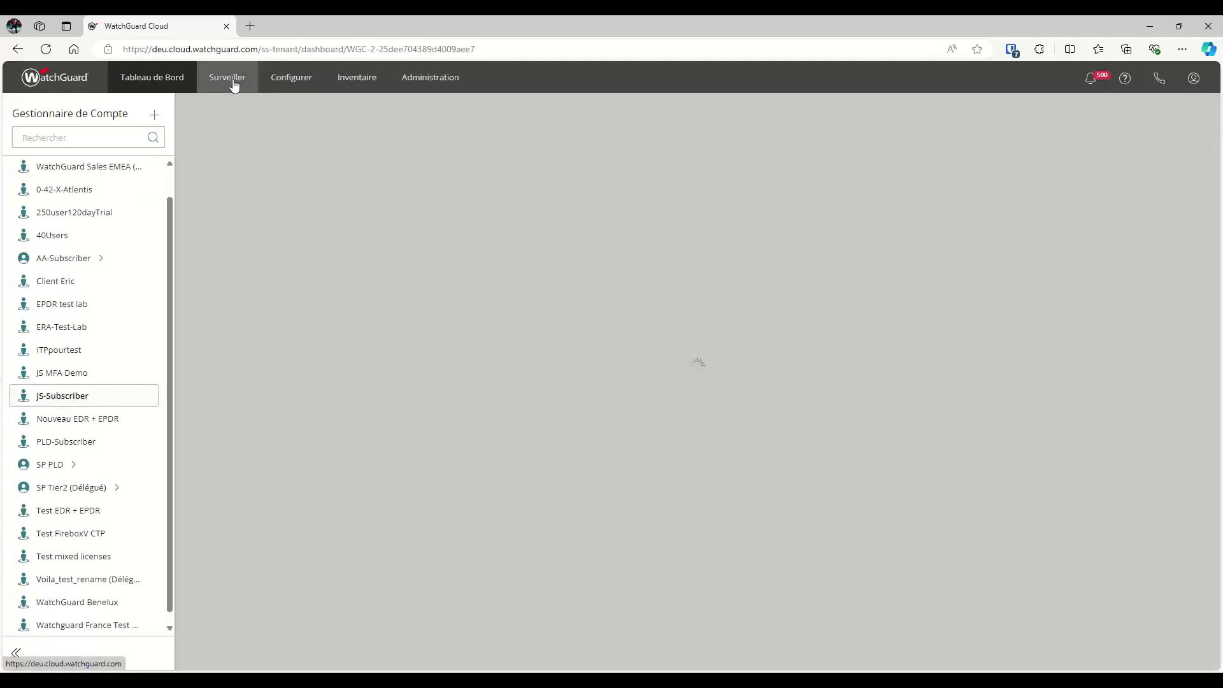
mouse_move(234, 86)
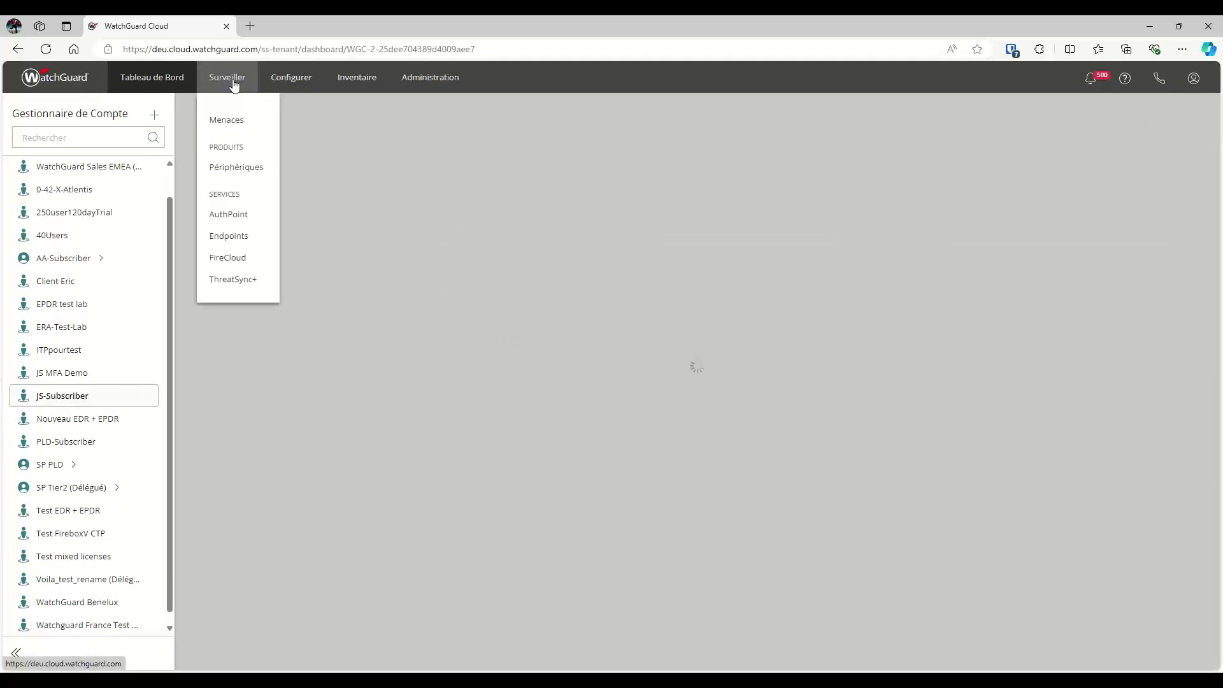
left_click(247, 120)
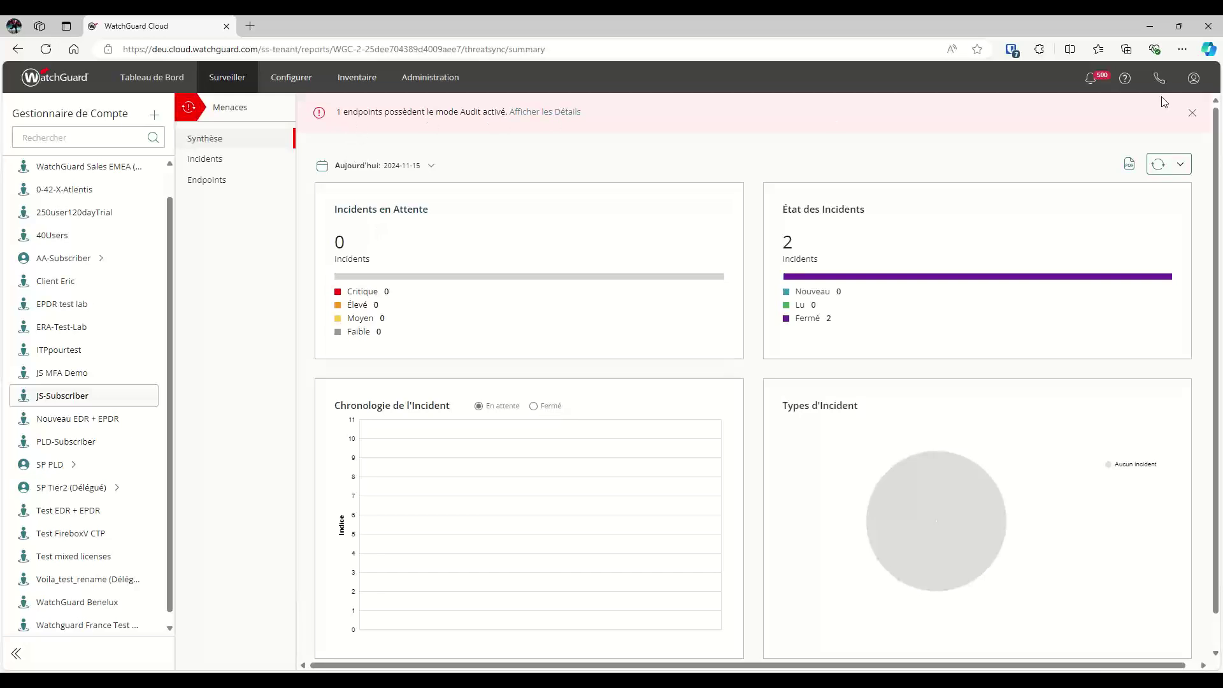
left_click(1192, 113)
left_click(419, 126)
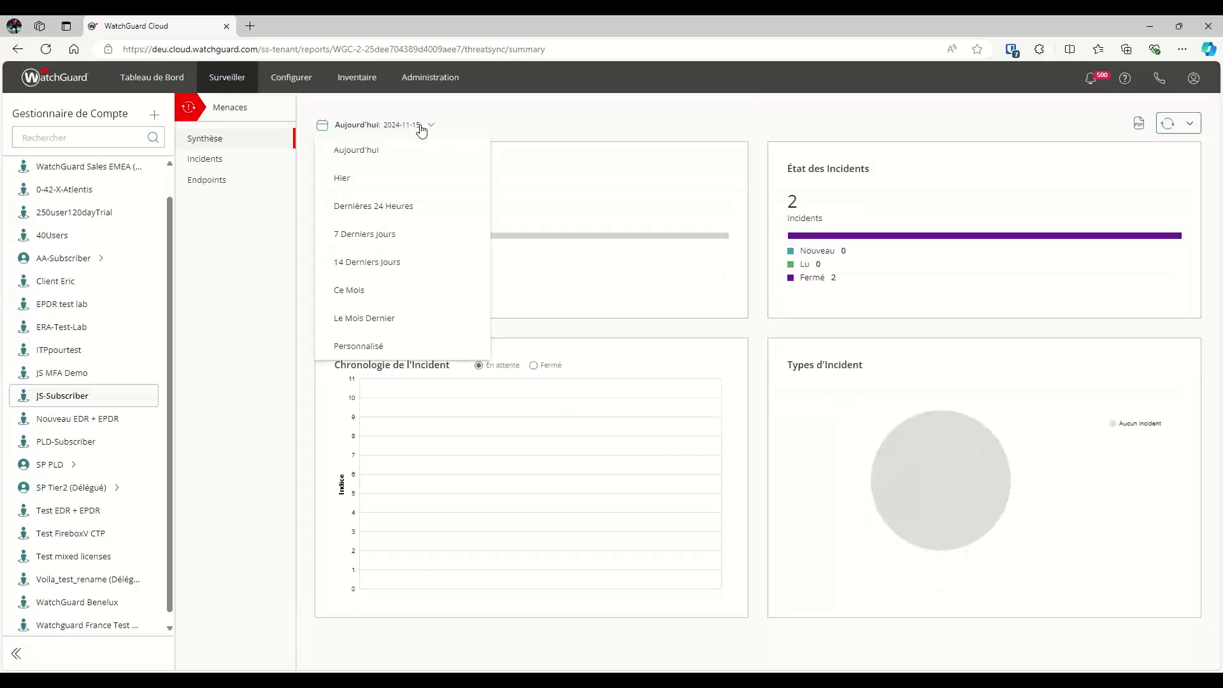
left_click(381, 266)
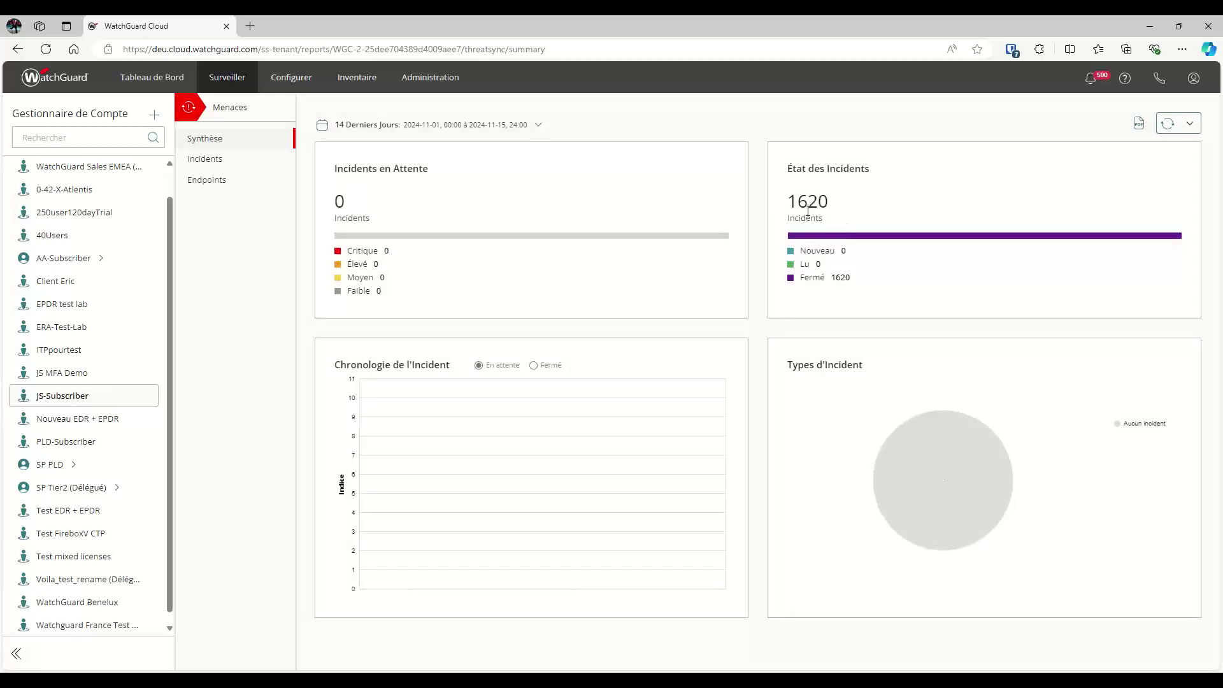
- Open JS-Subscriber's incident list and remove its Nouveau and Lu status filters
left_click(213, 161)
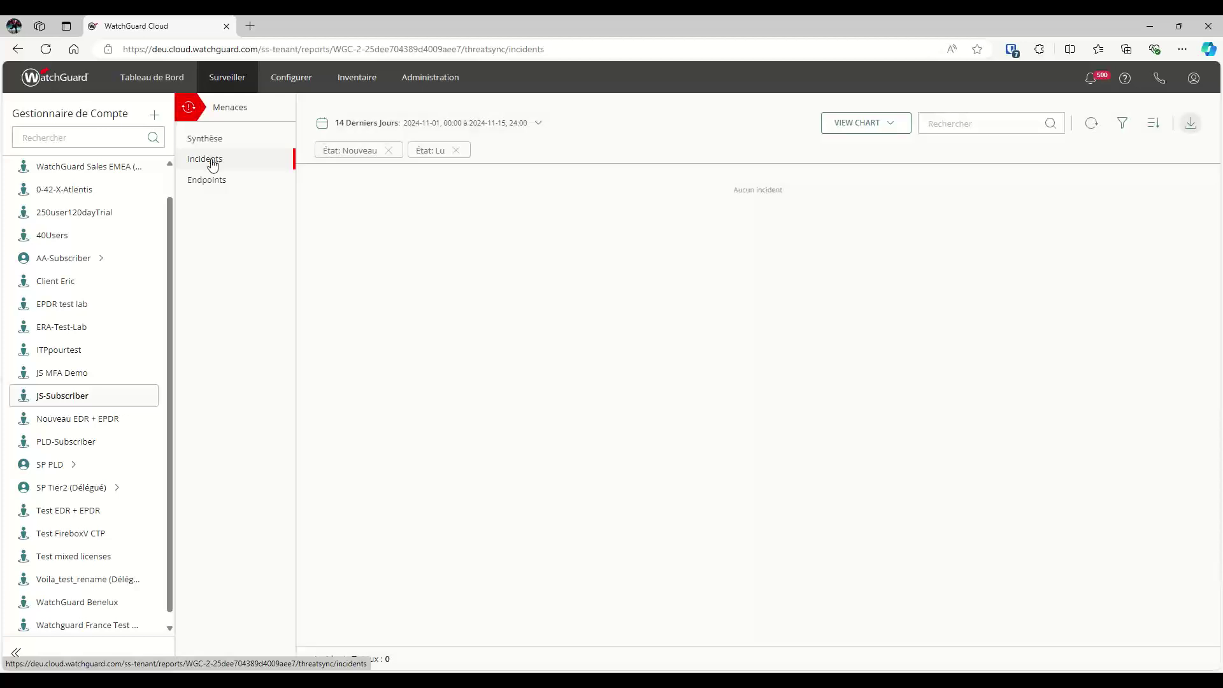
left_click(389, 151)
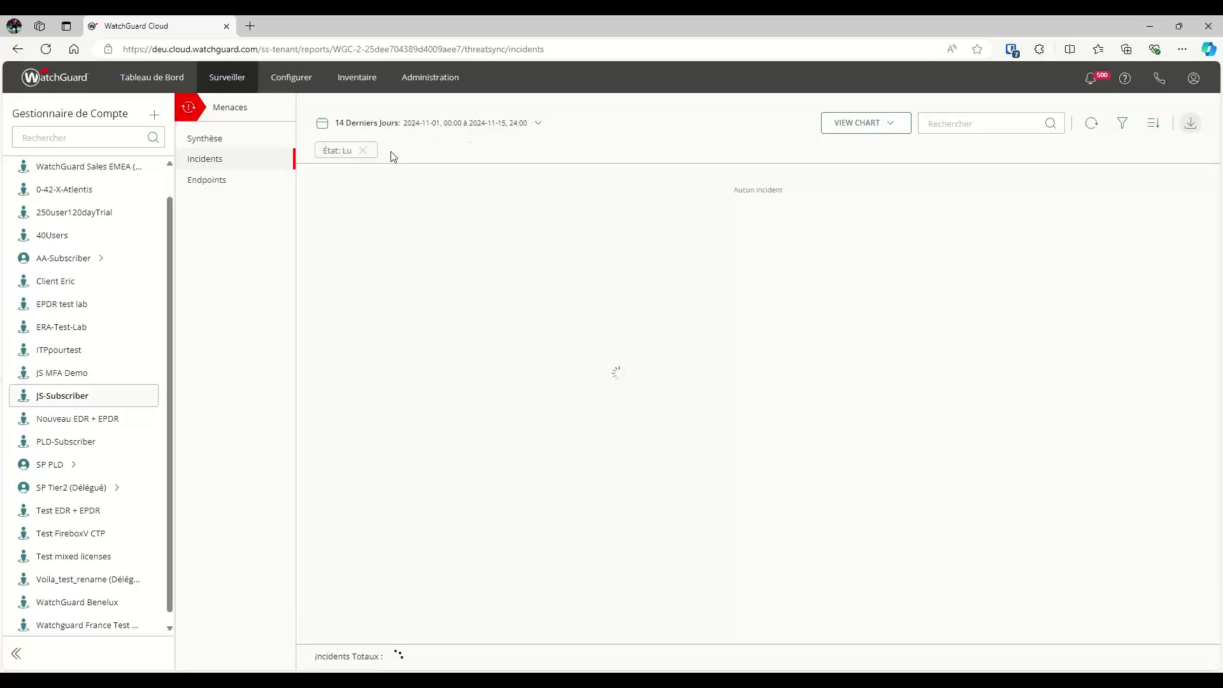
left_click(368, 152)
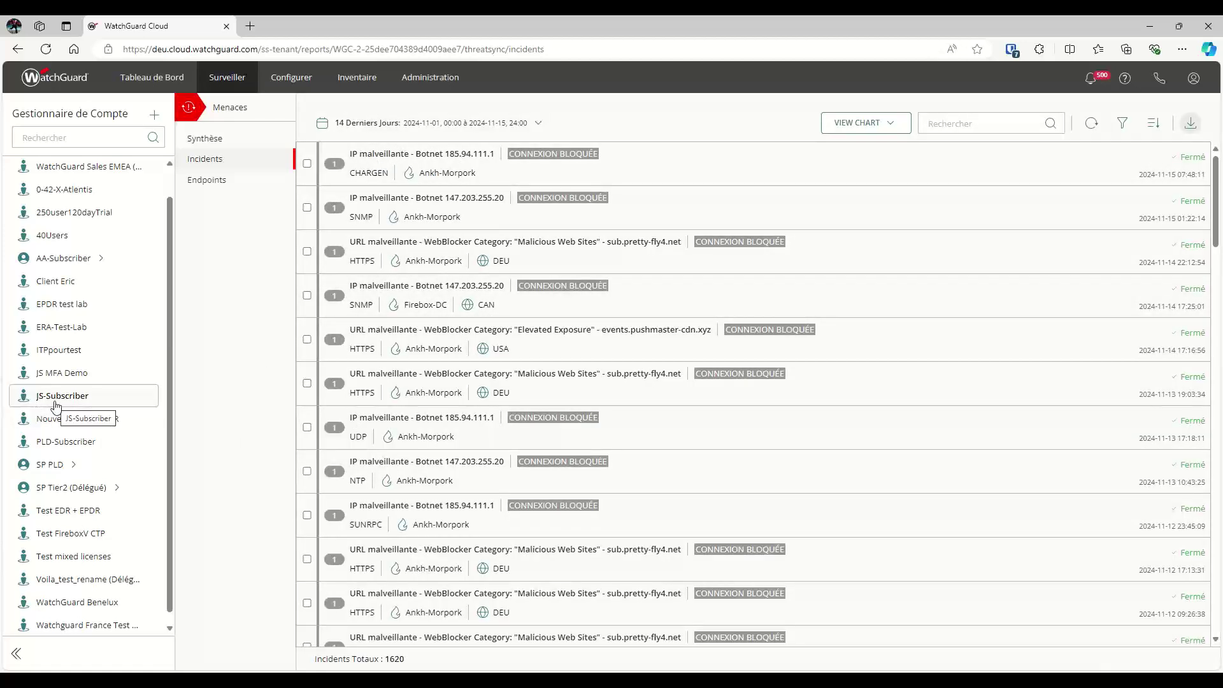
- Switch to the service provider overview (Vue d'ensemble) and browse the threat incidents across all managed accounts
scroll(56, 408, "up", 1)
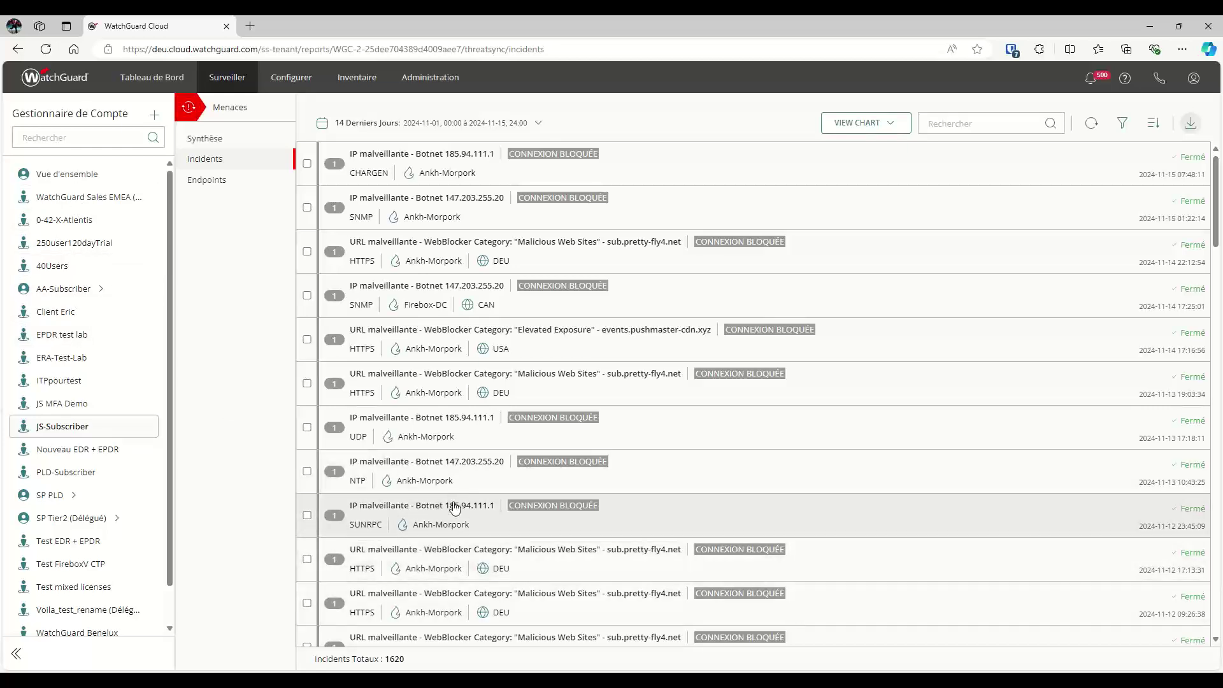
left_click(83, 180)
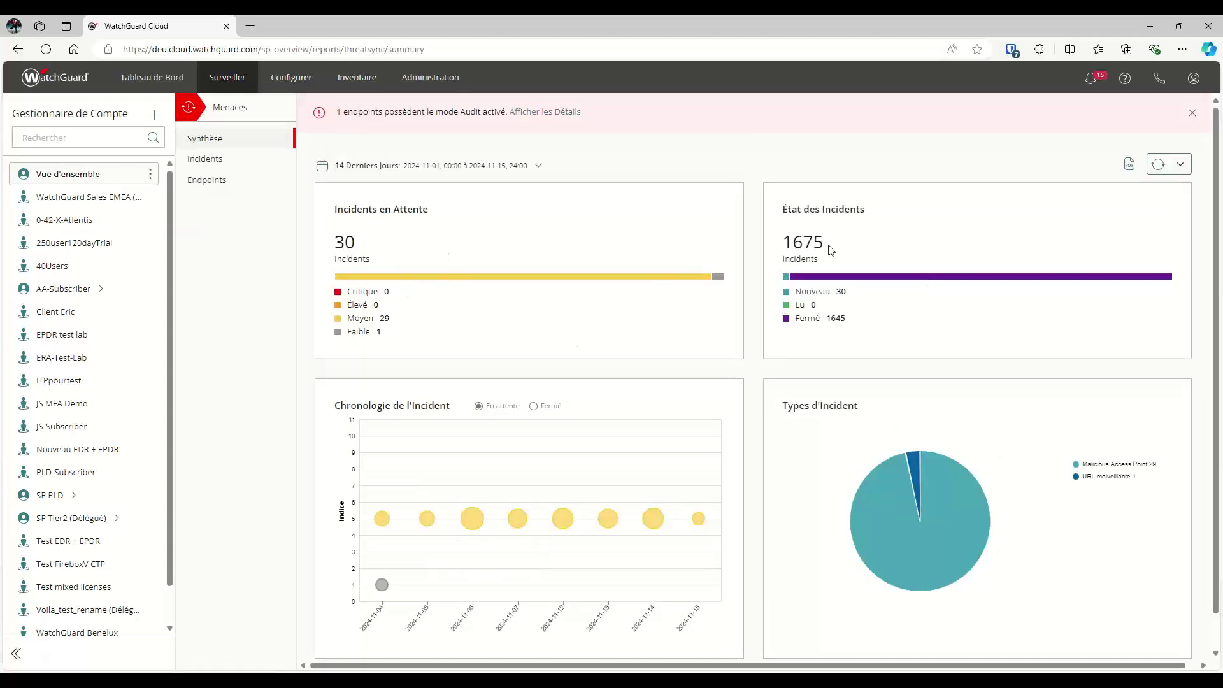
left_click(210, 167)
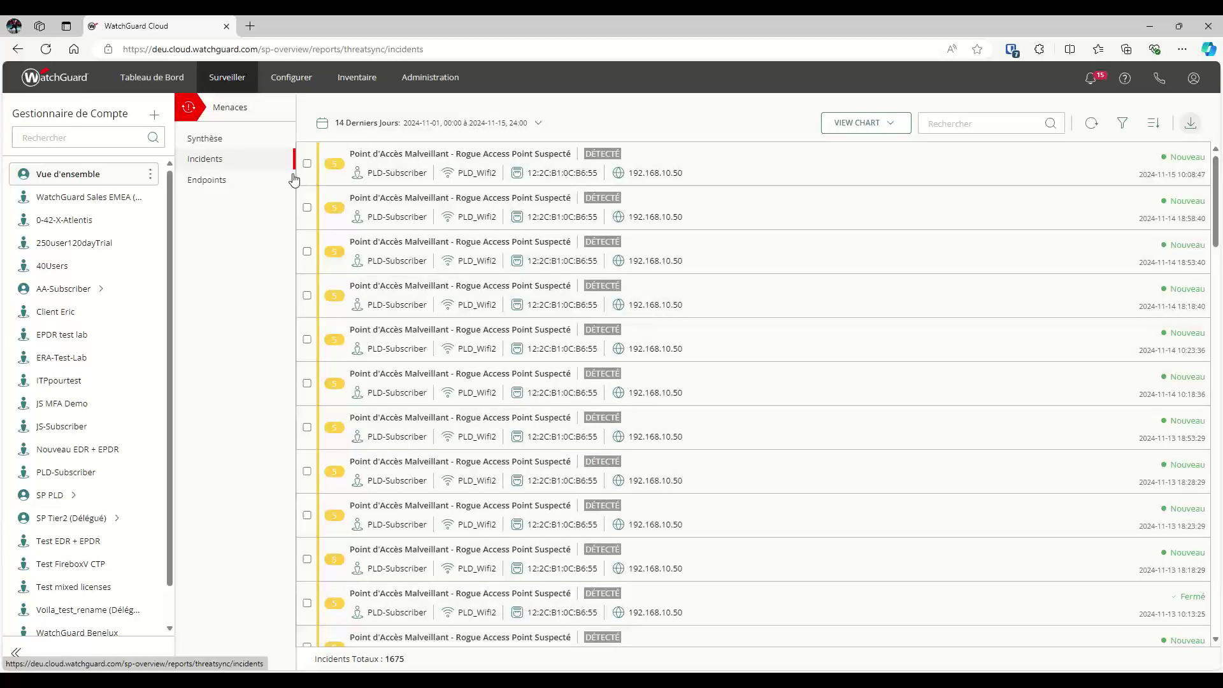
scroll(548, 255, "down", 1)
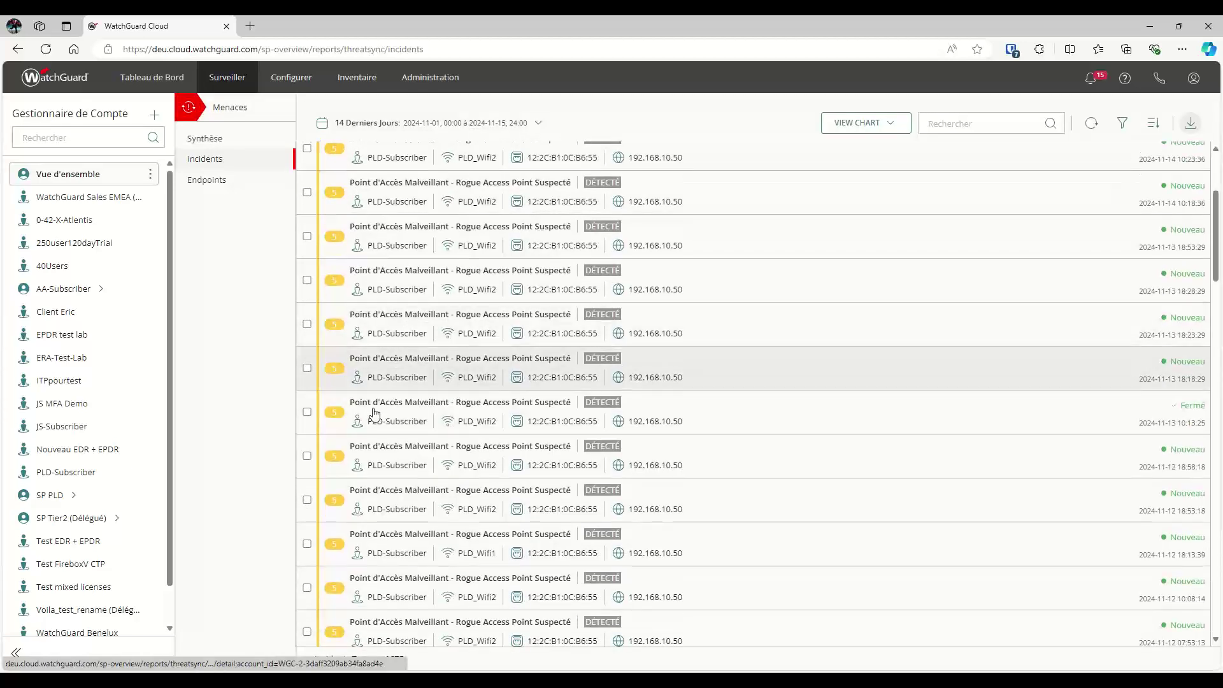
scroll(384, 396, "down", 4)
scroll(385, 396, "down", 10)
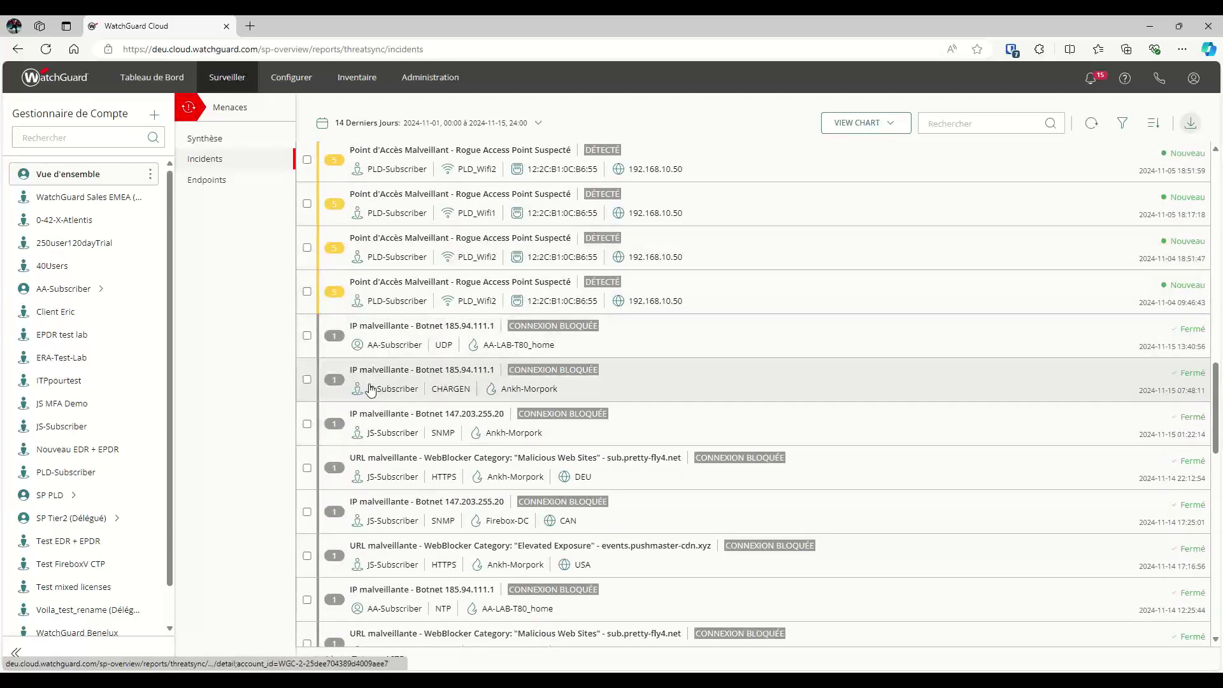
scroll(429, 428, "up", 7)
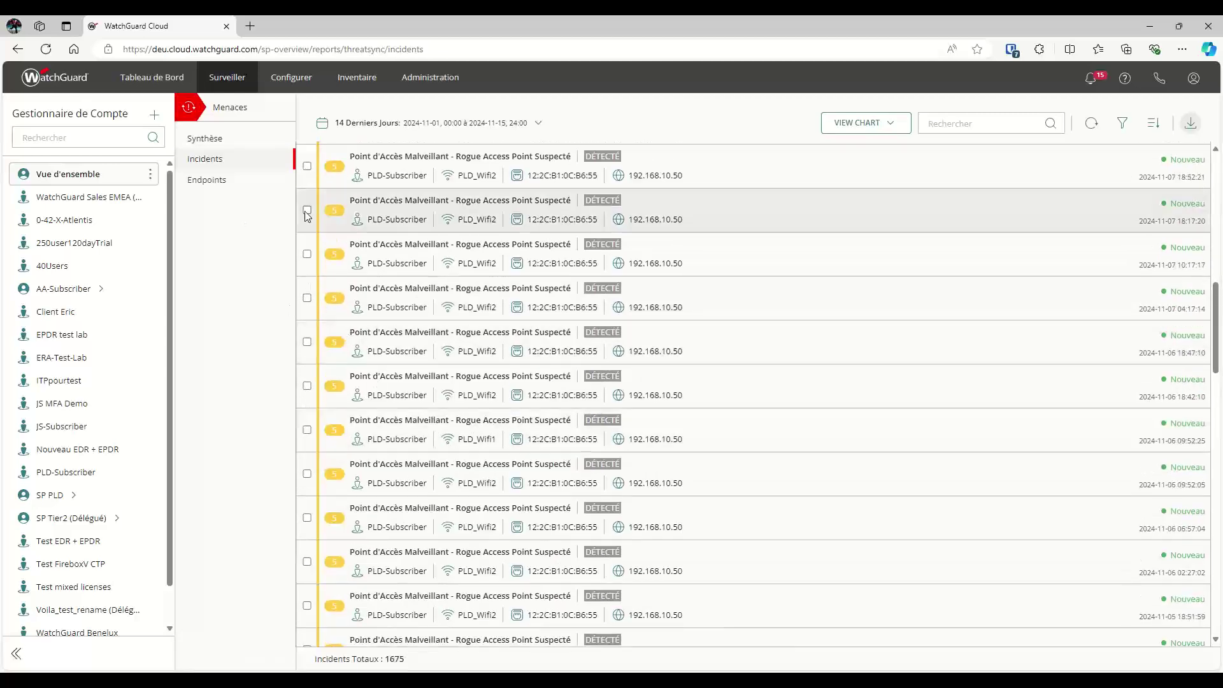
- Review the service provider account's available beta features (Fonctionnalités Bêta) and switch to the JS-Subscriber account
mouse_move(229, 81)
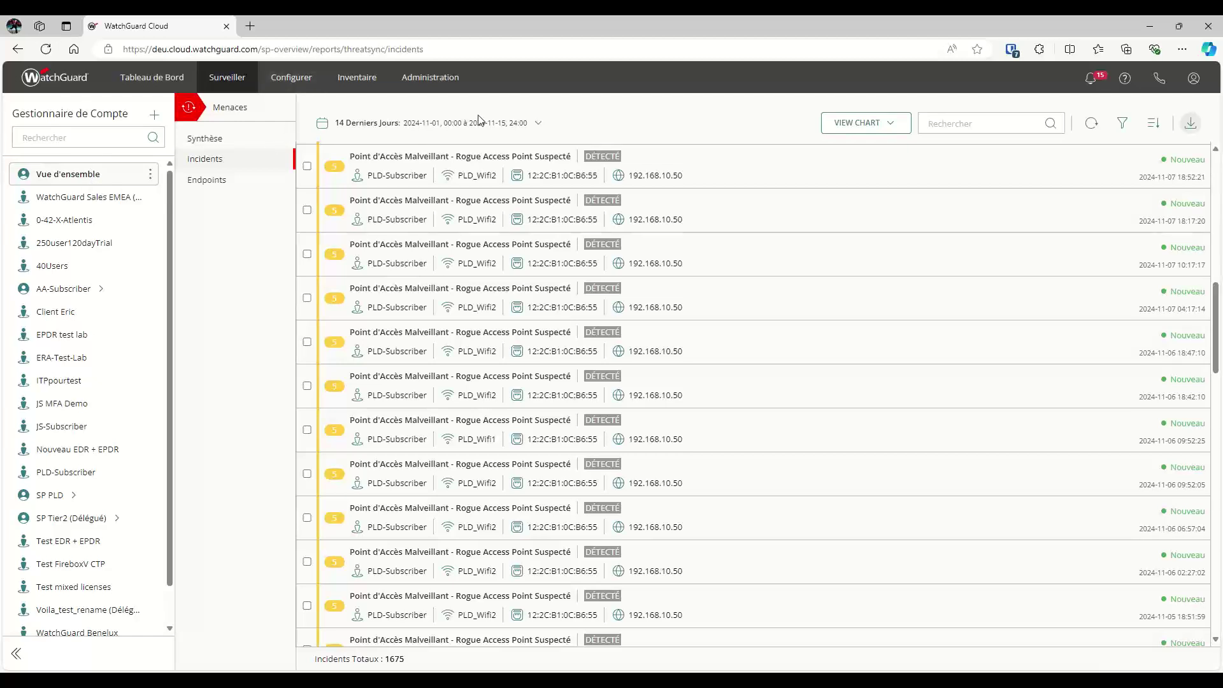
left_click(430, 77)
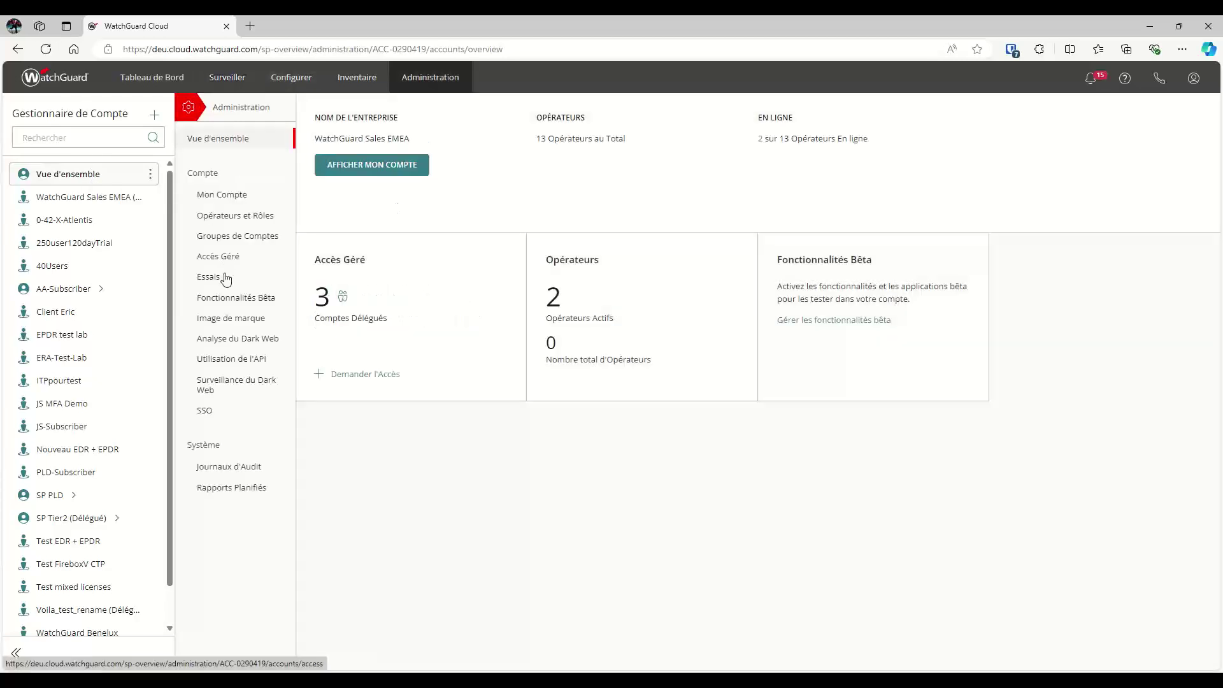
left_click(233, 298)
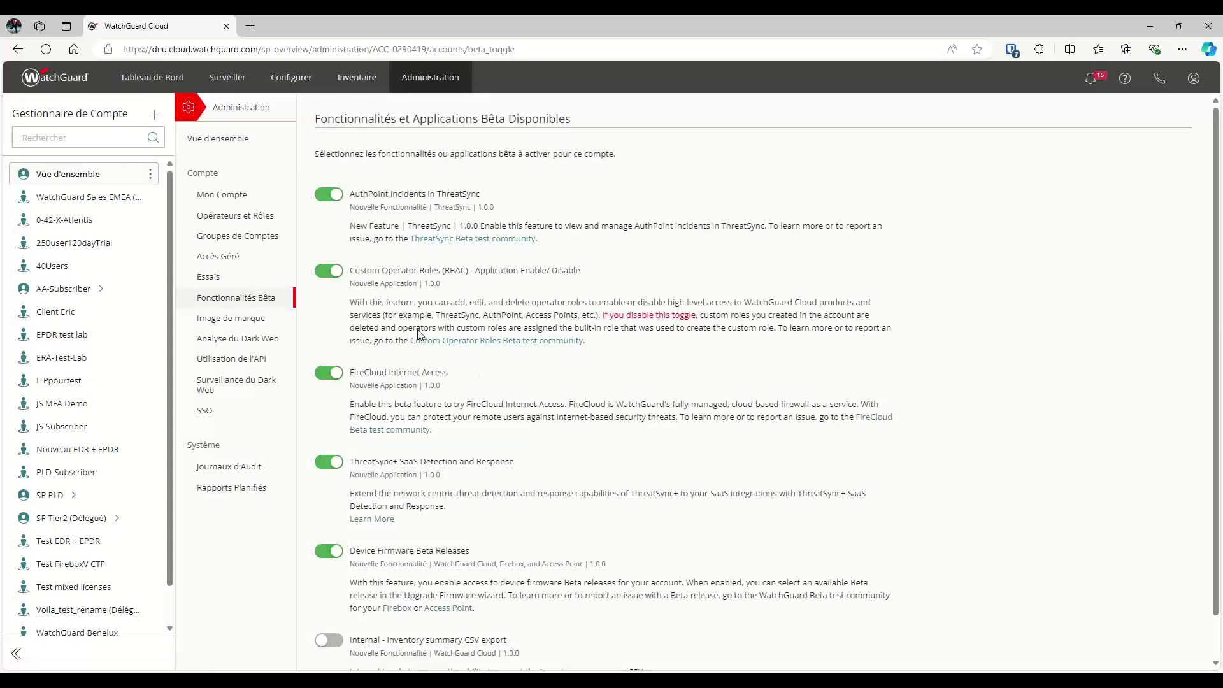
scroll(398, 389, "down", 1)
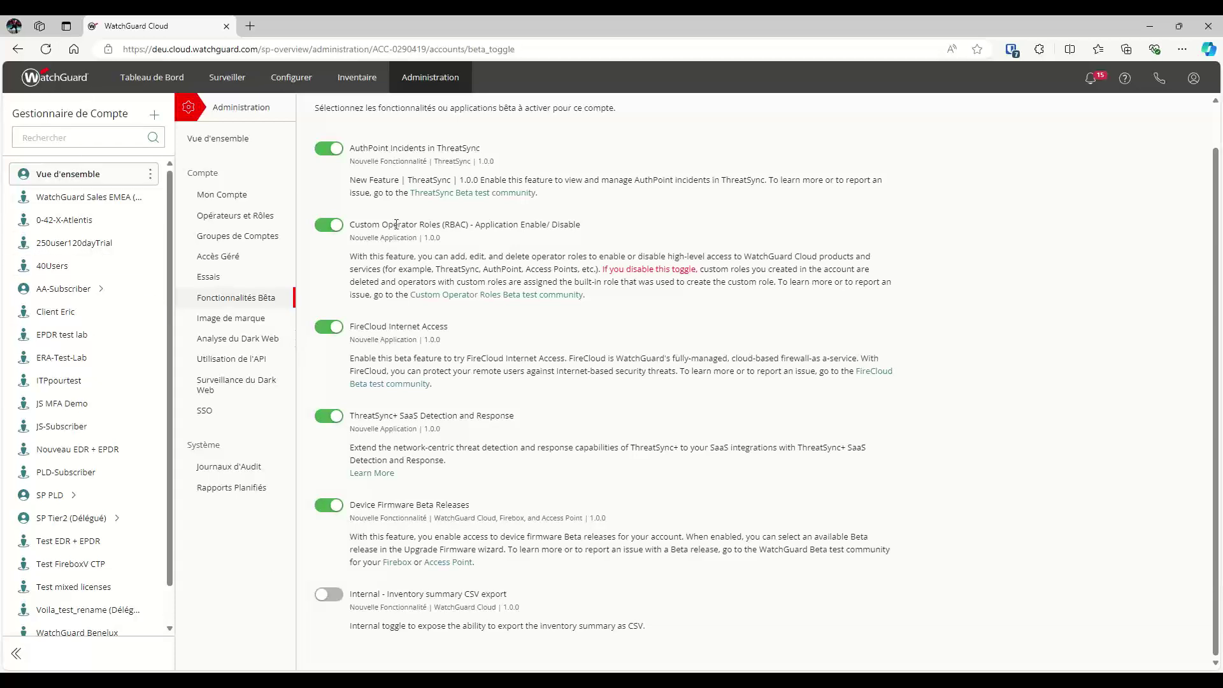
left_click(44, 426)
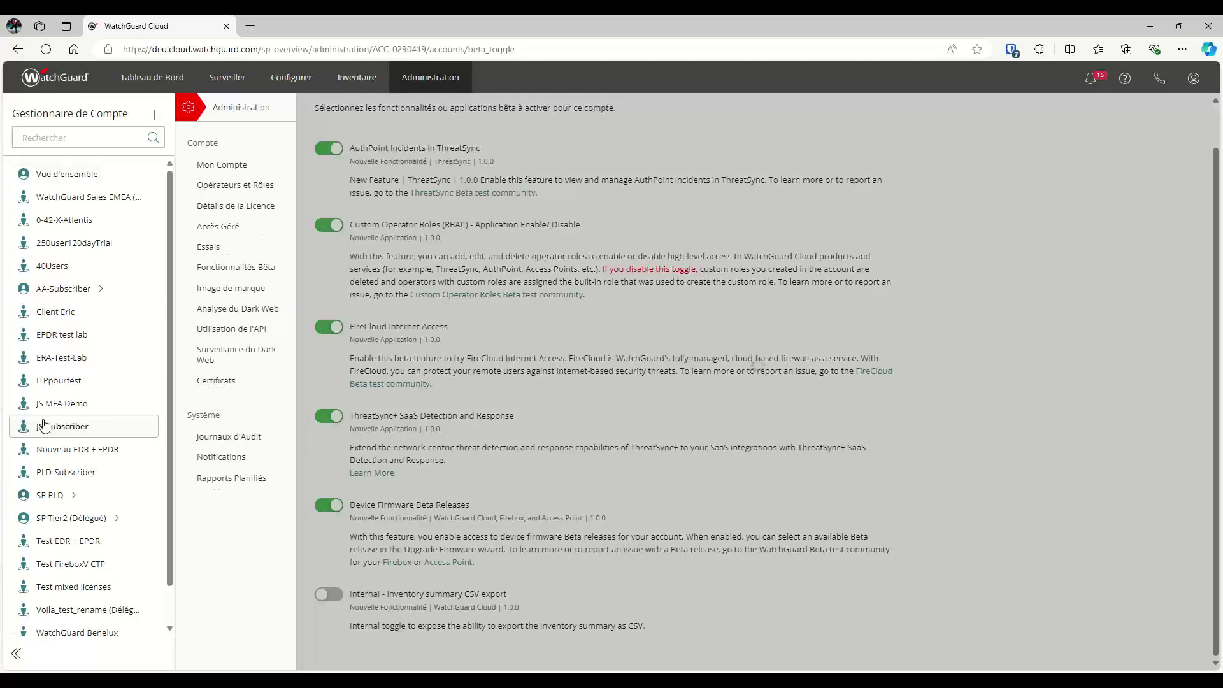